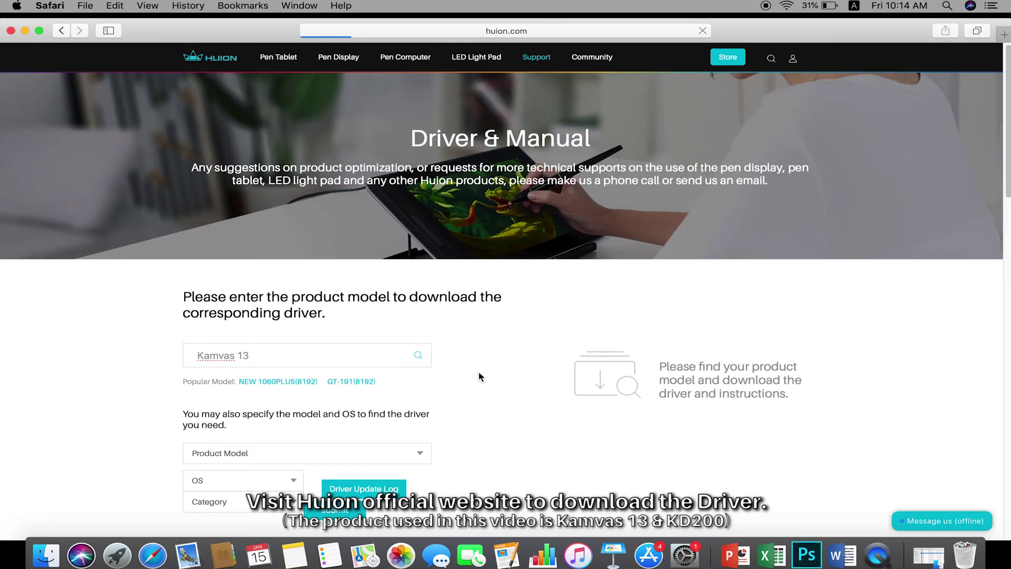
Step: Download the macOS driver Driver_15.2.5.464_beta for the Kamvas 13 from the Huion support page
scroll(546, 384, "down", 3)
scroll(546, 384, "down", 10)
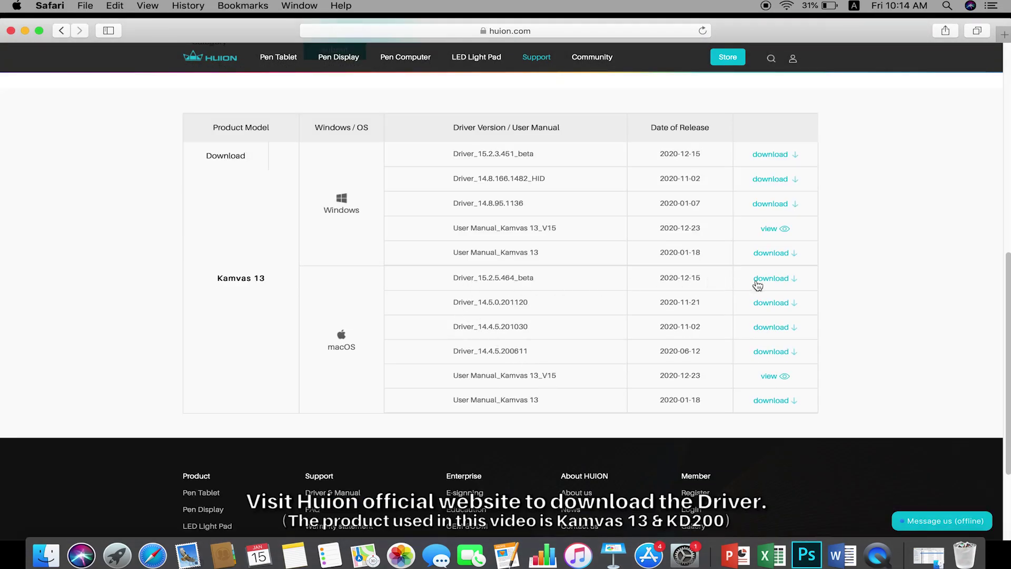
left_click(772, 283)
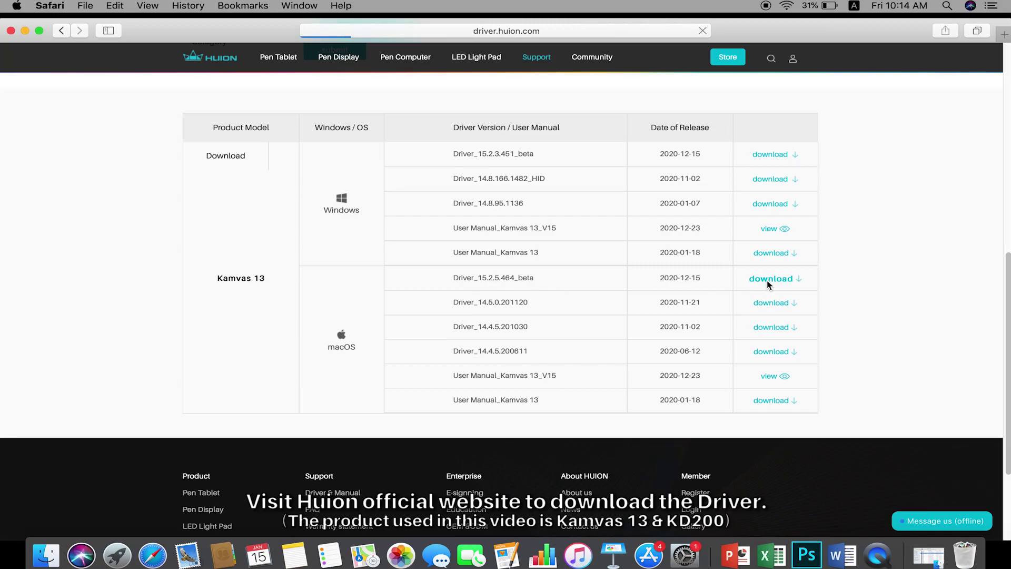
Step: Open the downloaded HuionTablet_MacDriver_v15.2.5.464_beta.dmg and copy the HuionTablet app into the Applications folder, putting away the Finder windows
left_click(915, 33)
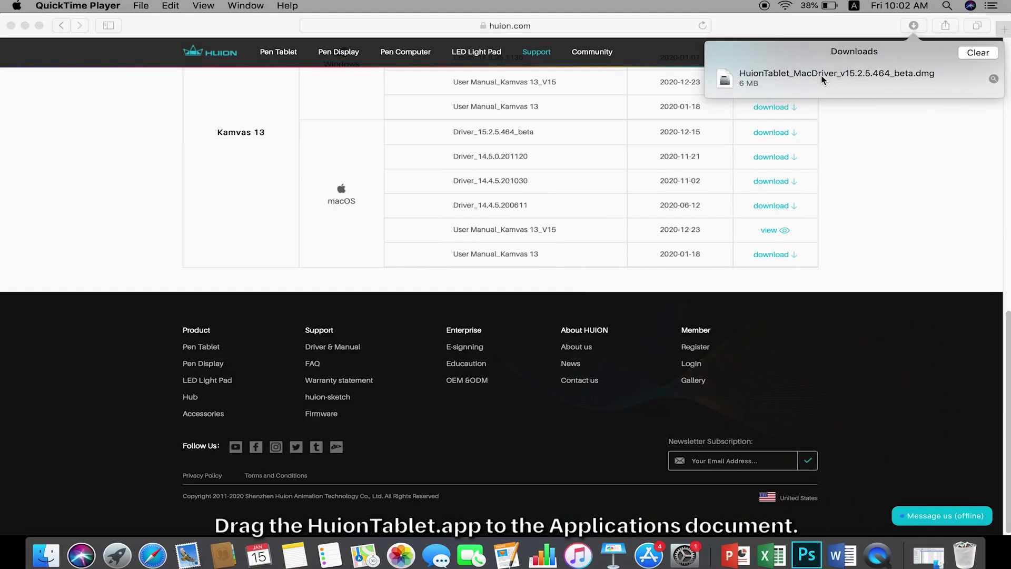
double_click(823, 79)
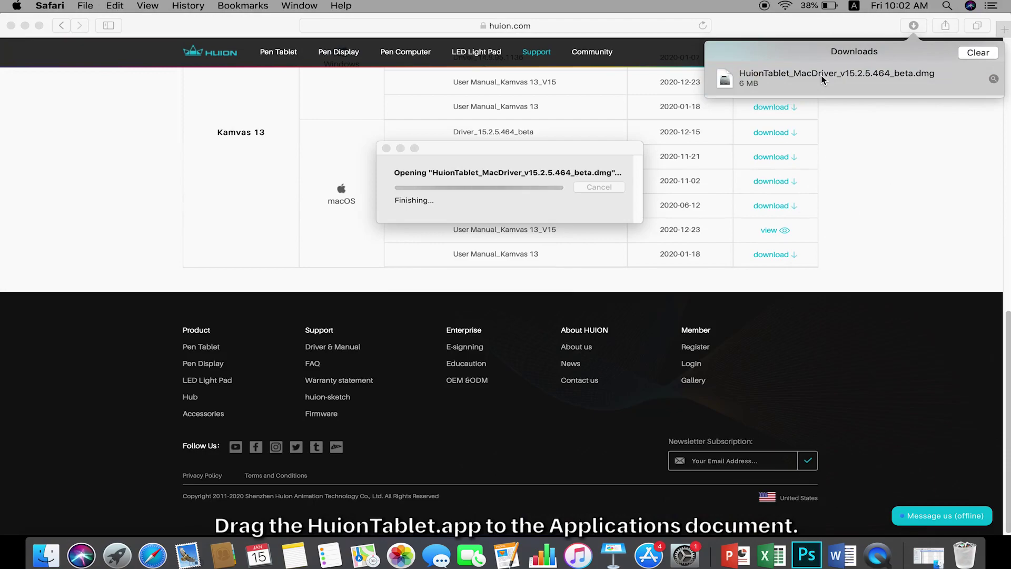
left_click_drag(255, 184, 463, 182)
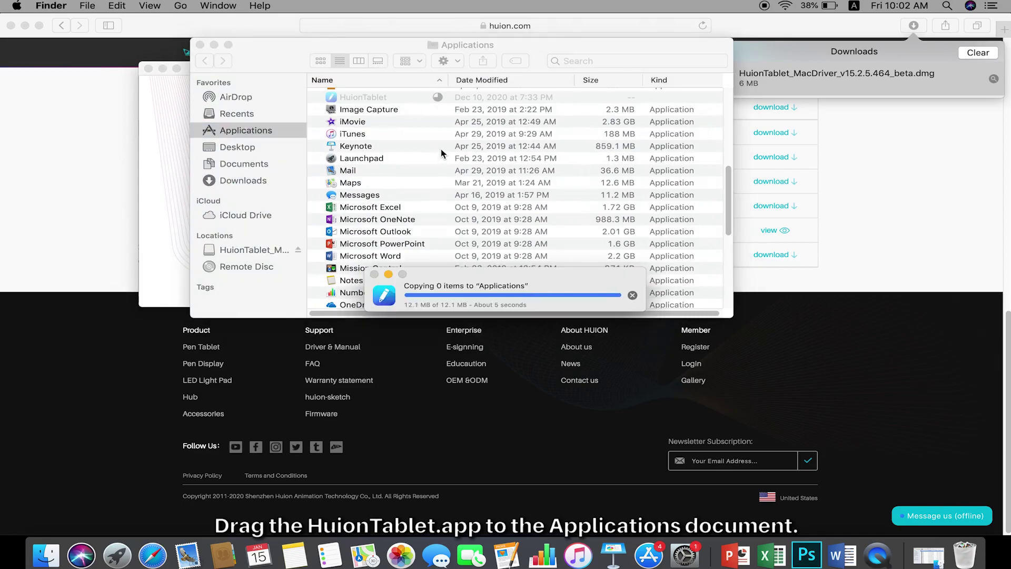
left_click(213, 45)
left_click(160, 69)
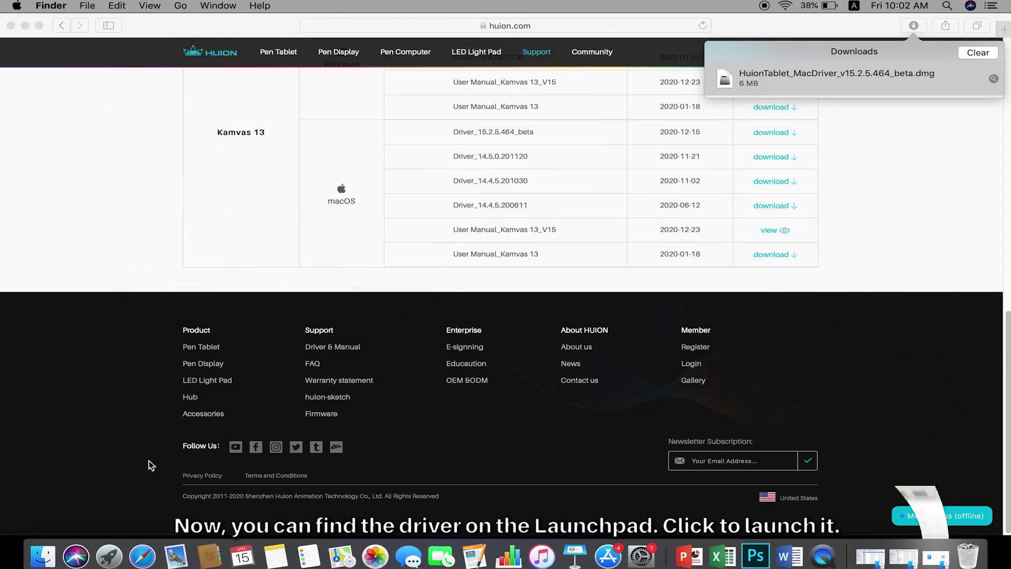
Step: Launch HuionTablet from Launchpad and allow the downloaded app to open
left_click(103, 564)
scroll(756, 218, "right", 3)
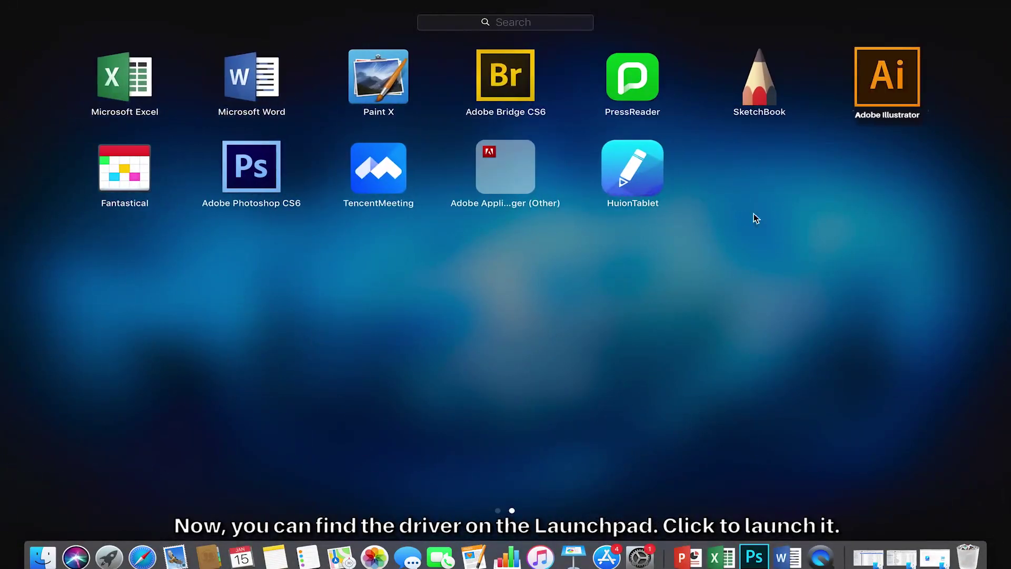
left_click(642, 167)
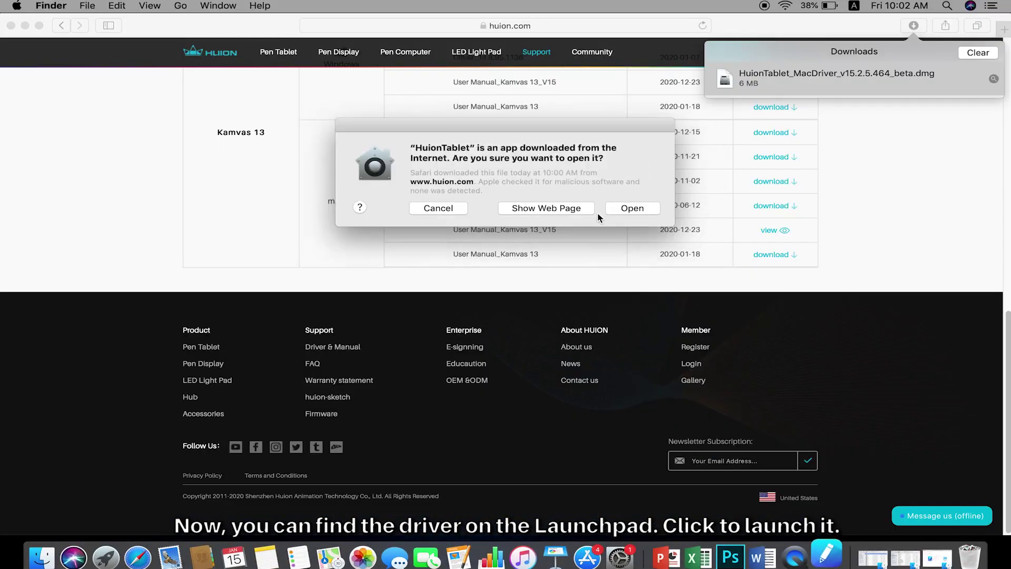
left_click(627, 210)
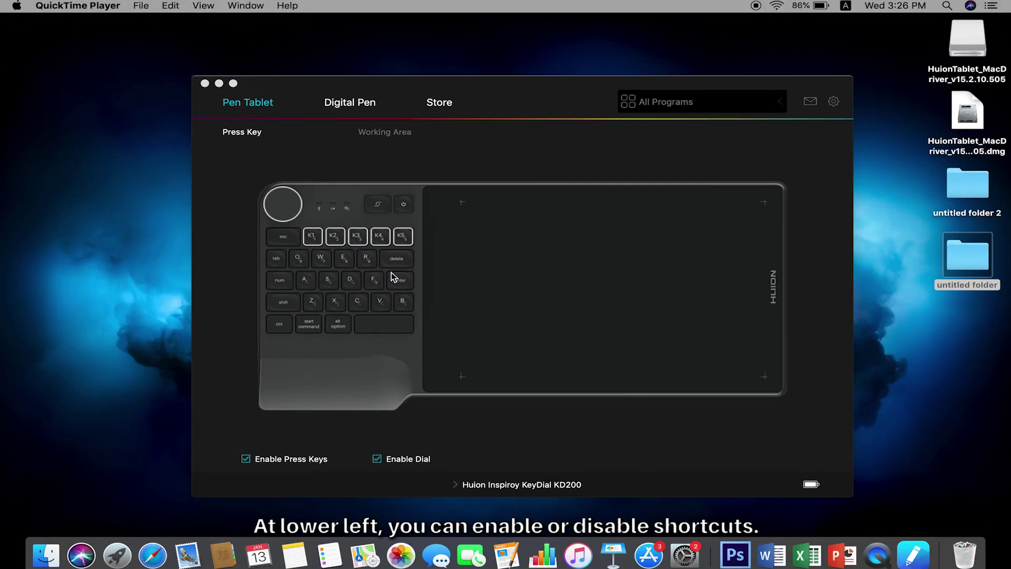
Step: Switch Enable Press Keys off and on again, and do the same with Enable Dial
left_click(245, 460)
left_click(247, 461)
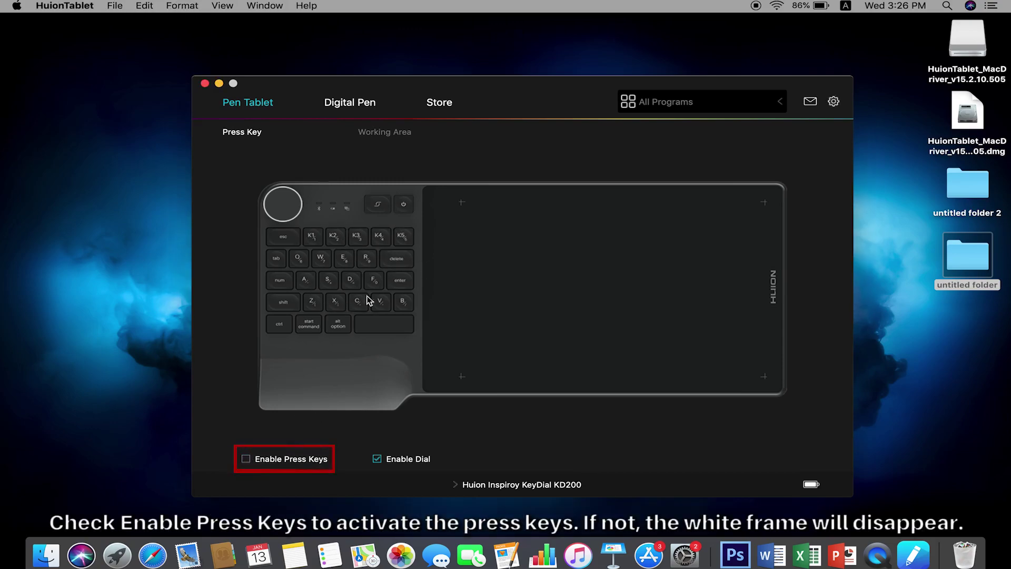
left_click(251, 461)
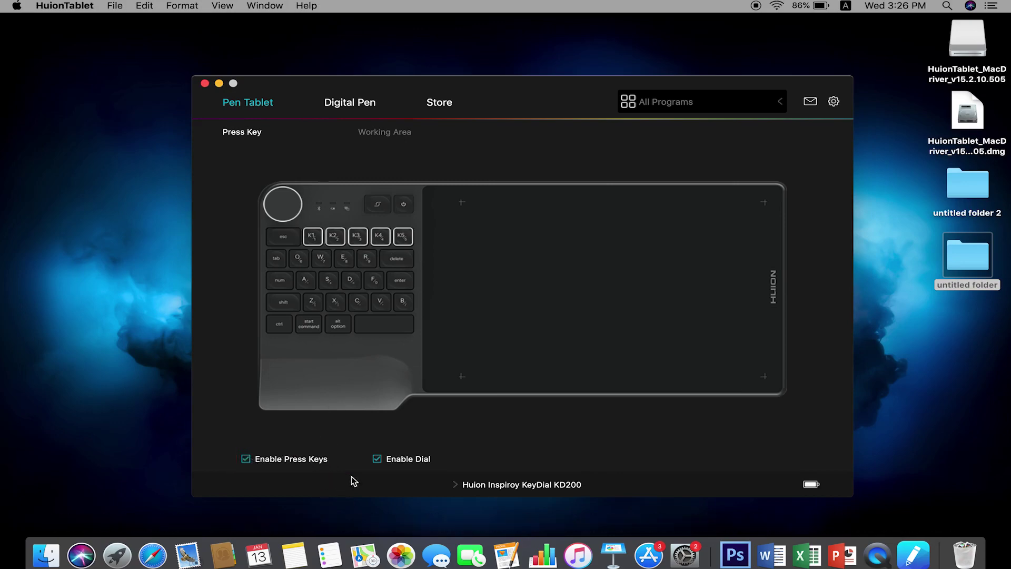
left_click(378, 463)
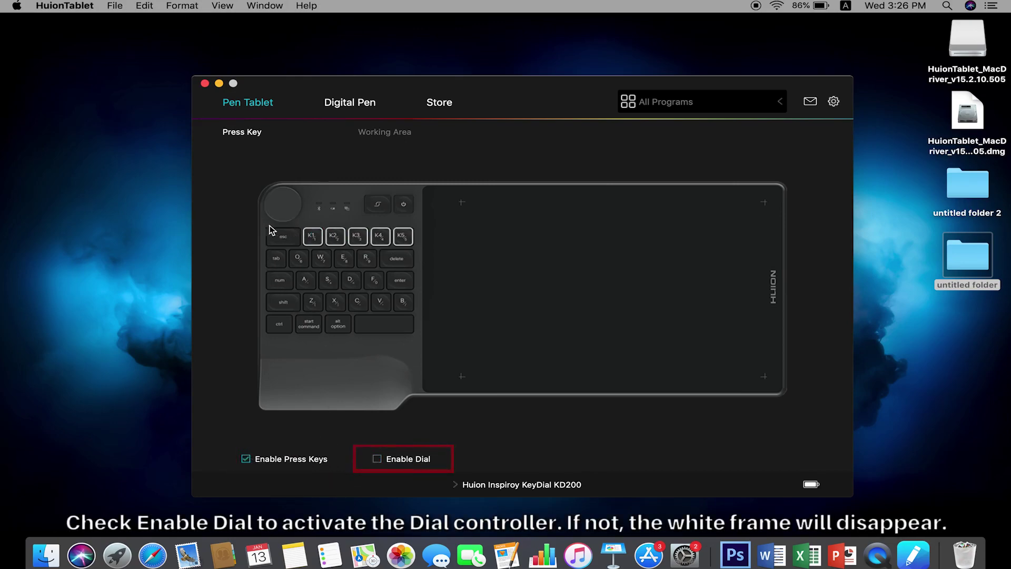
left_click(378, 460)
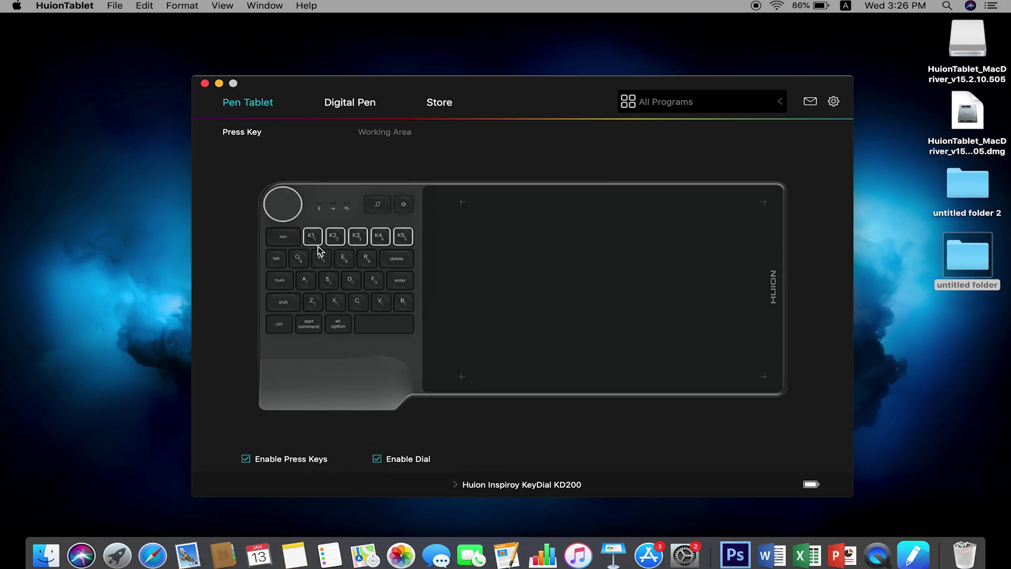
Step: Examine the default function of the press keys and the options of each function category for K1, ending on None
mouse_move(315, 243)
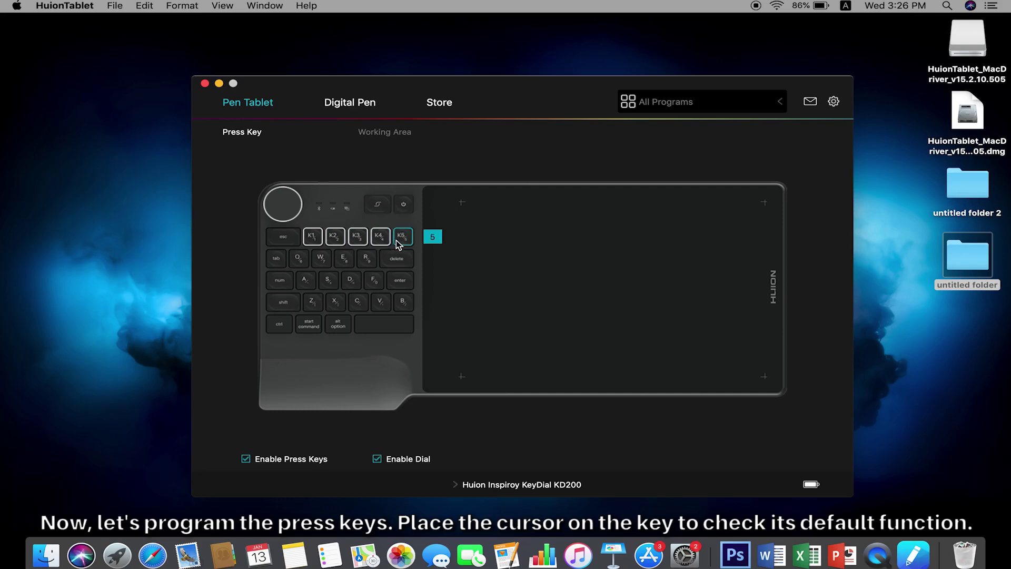
left_click(315, 241)
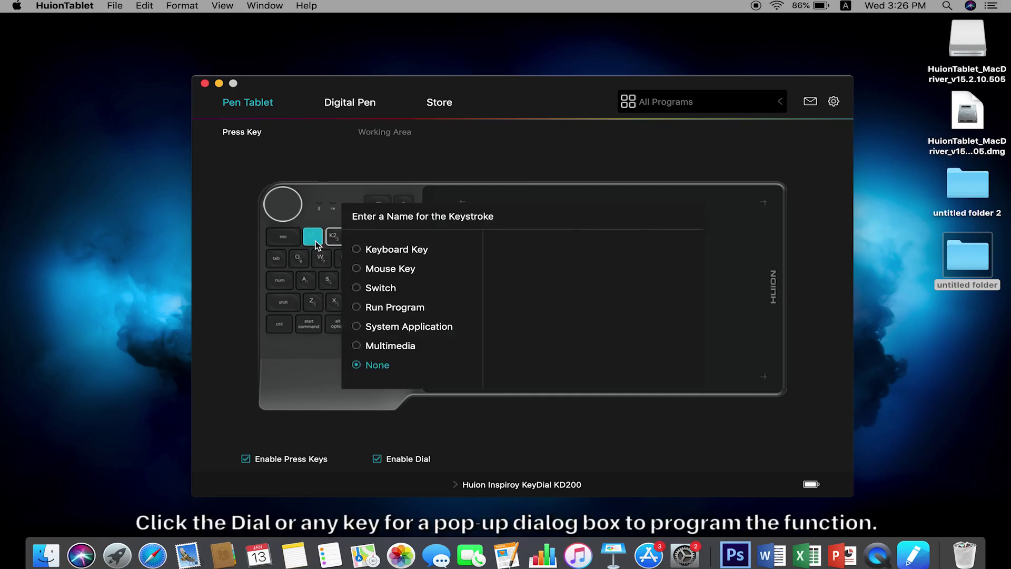
left_click(388, 253)
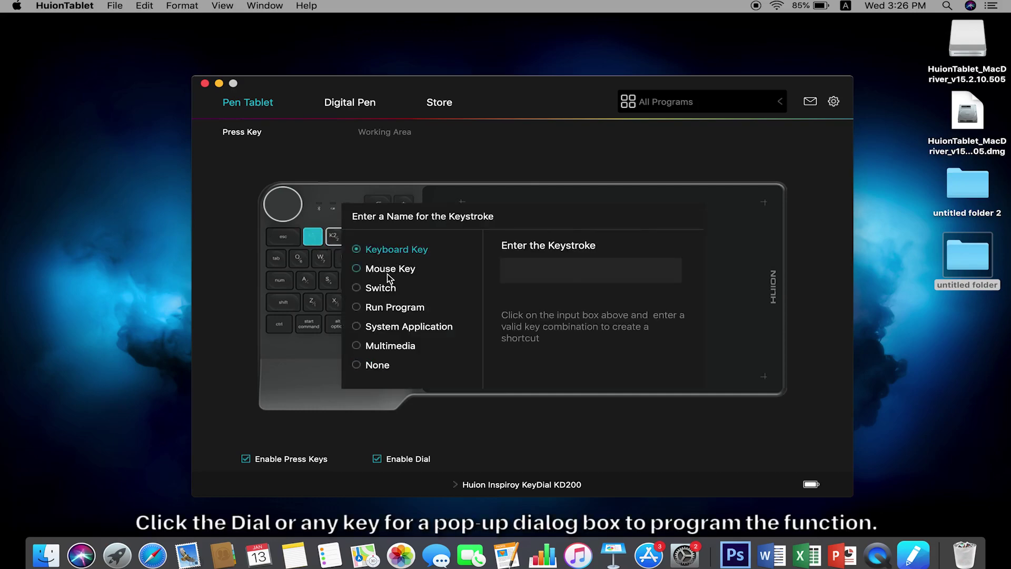
left_click(388, 271)
left_click(386, 287)
left_click(388, 309)
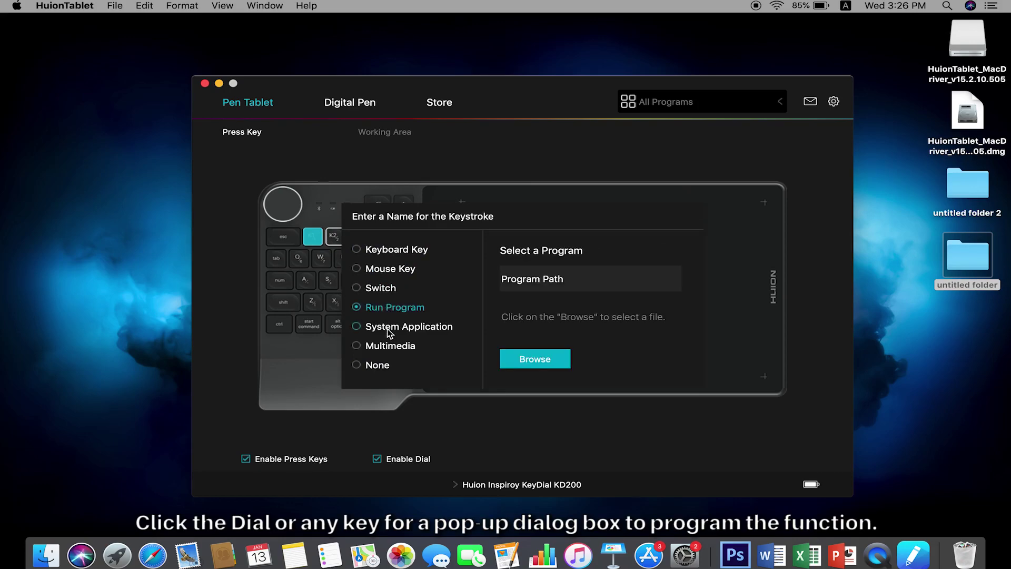
left_click(389, 329)
left_click(388, 347)
left_click(383, 367)
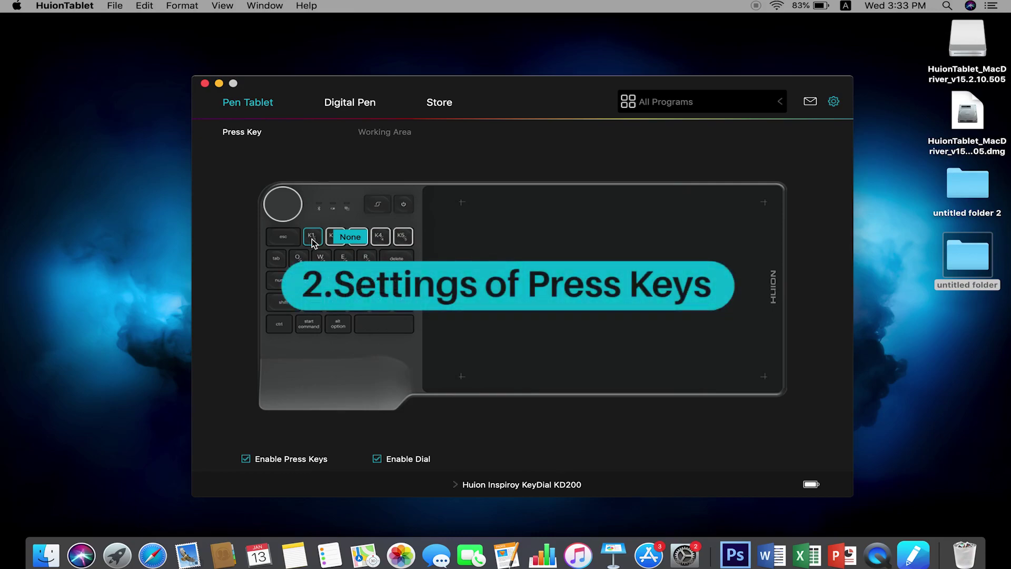
Step: Program press key K1 as a Keyboard Key with the keystroke ⌘S and name it "save"
left_click(313, 239)
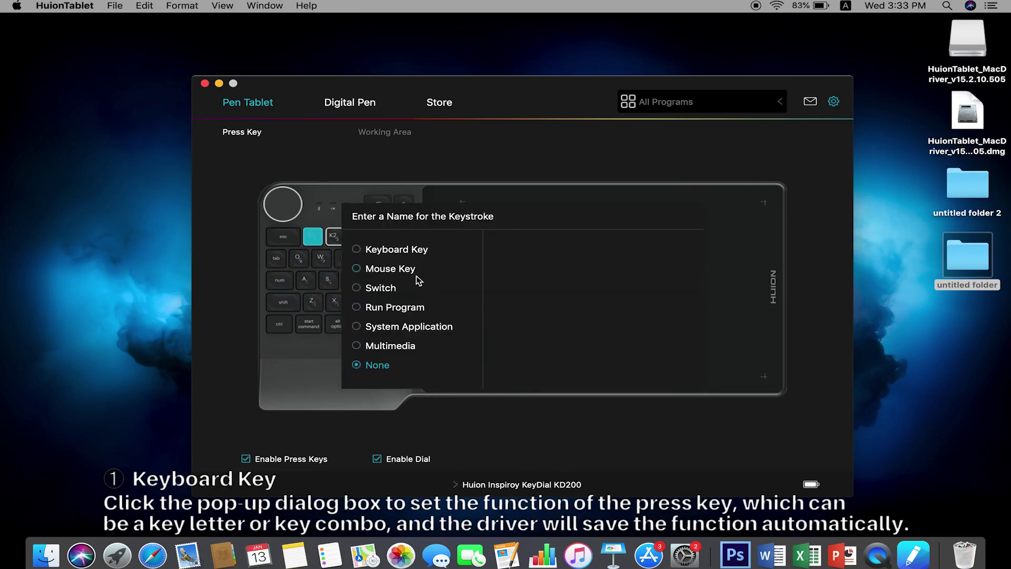
left_click(425, 252)
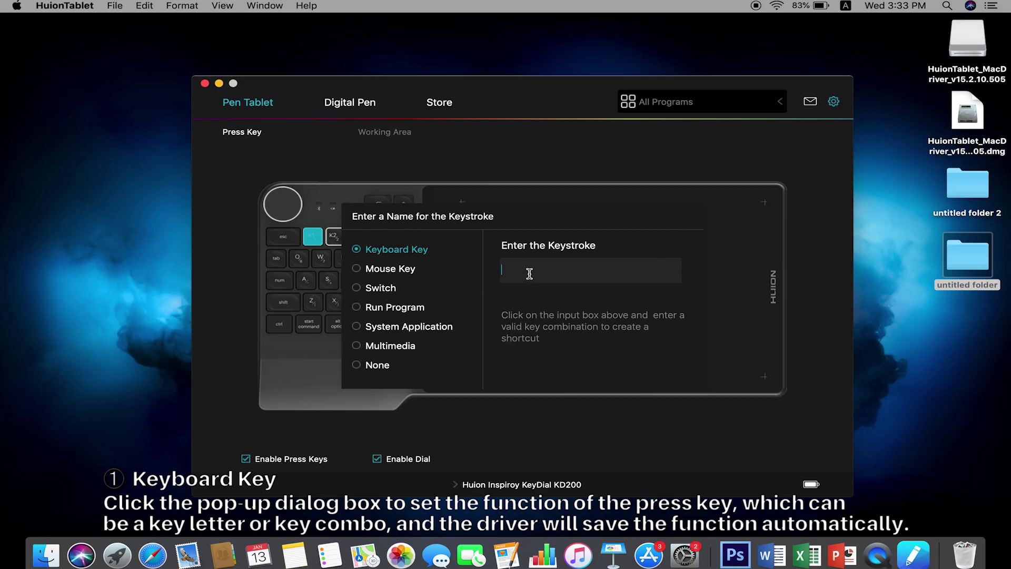
key("super")
key("super+s")
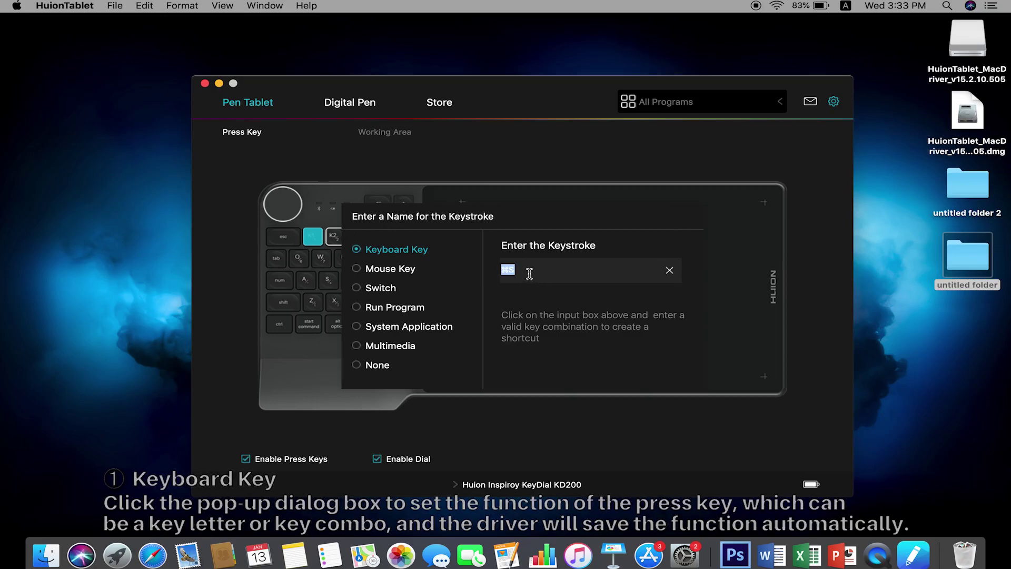
left_click(507, 219)
type("save")
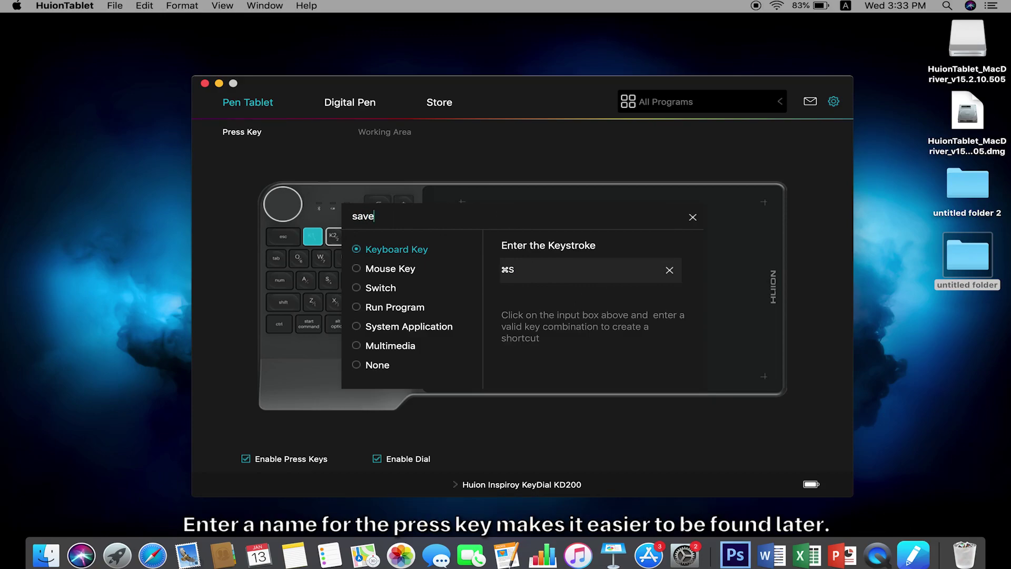
left_click(718, 426)
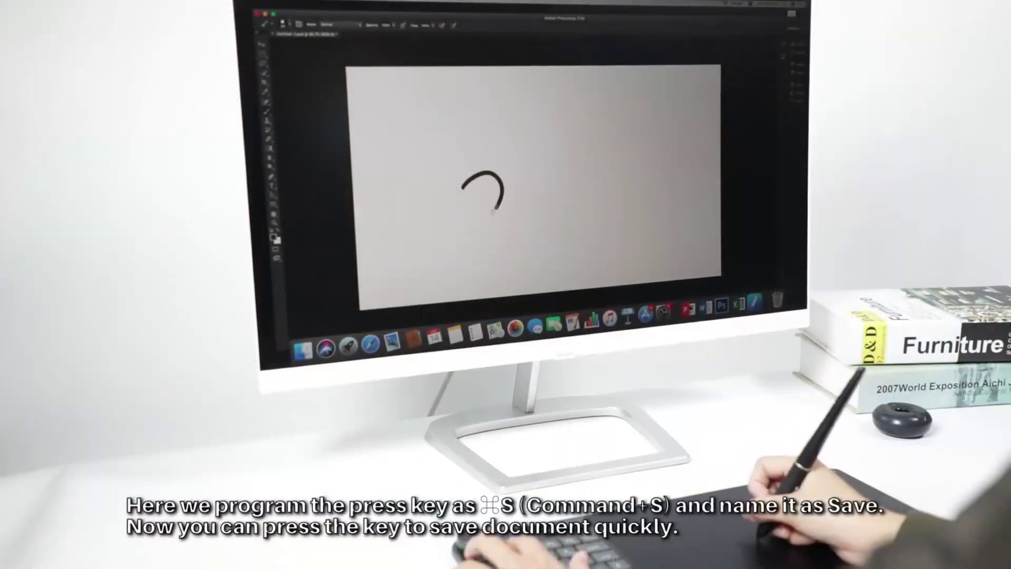
mouse_move(494, 211)
left_mouse_down()
mouse_move(579, 163)
mouse_move(675, 140)
left_mouse_up()
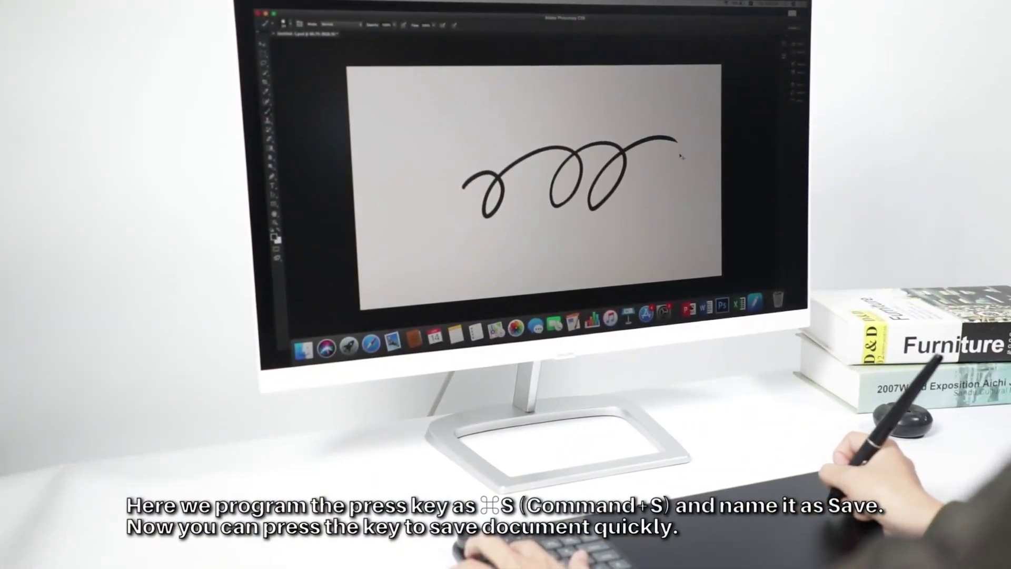
key("super+s")
left_click(605, 159)
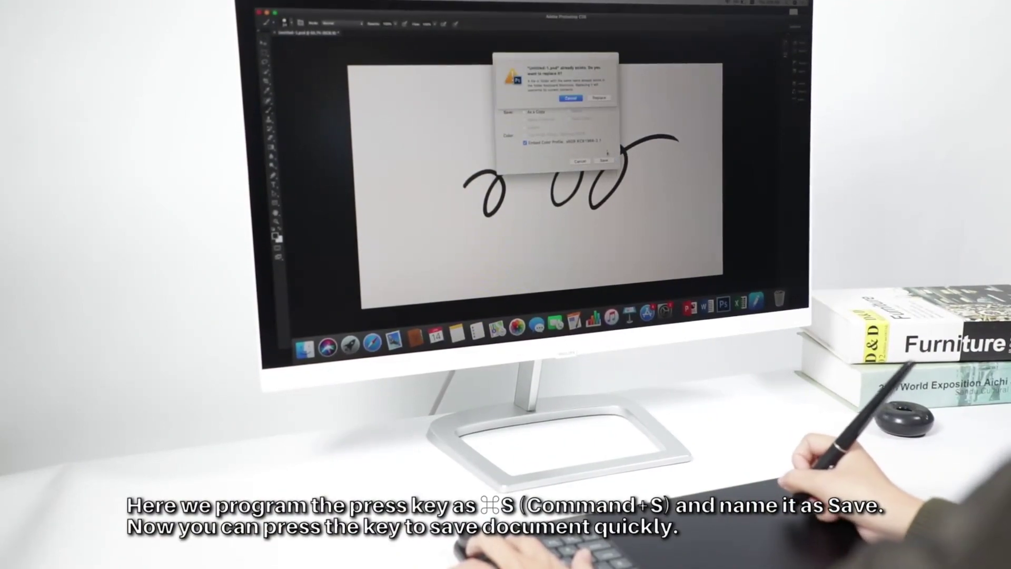
left_click(599, 98)
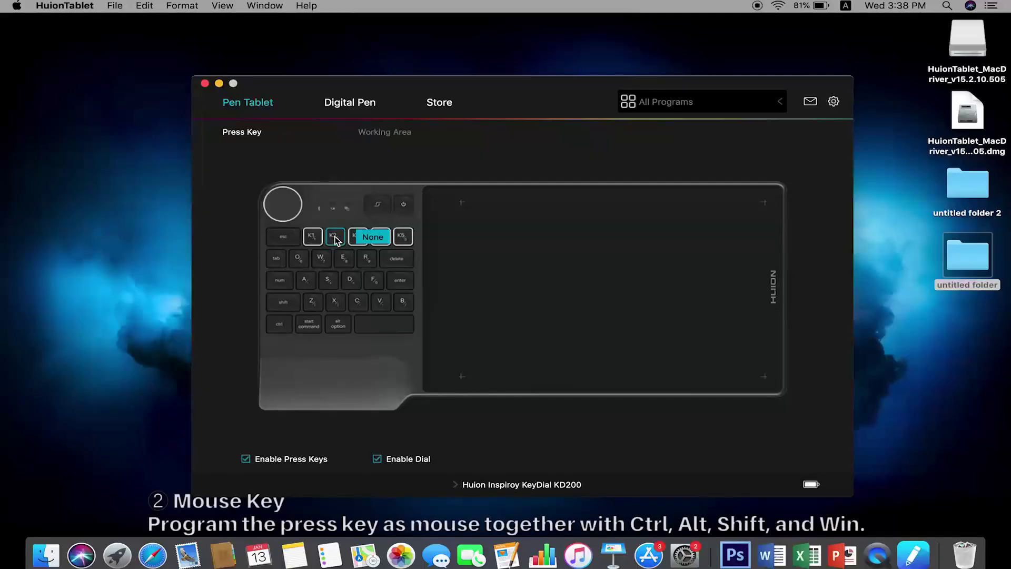
Step: Program press key K2 as the Mouse Key function Wheel Forward combined with the ⌘ modifier
left_click(335, 238)
left_click(386, 270)
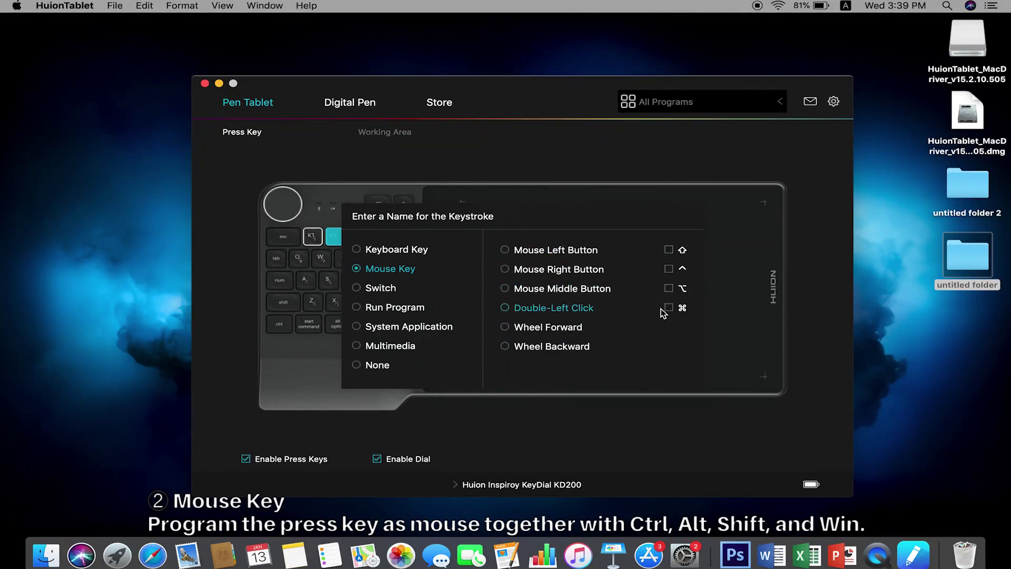
left_click(558, 330)
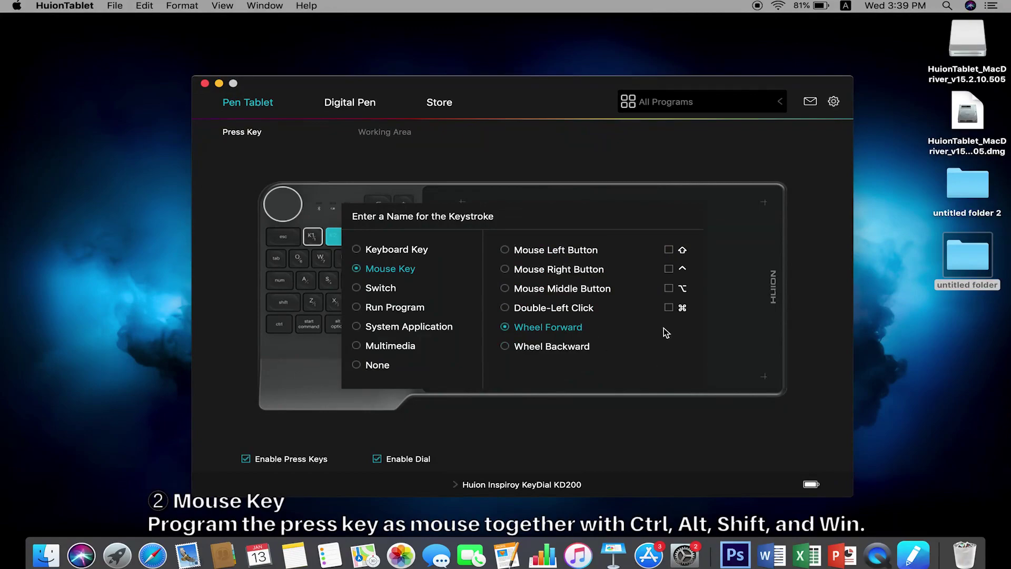
left_click(668, 308)
left_click(683, 414)
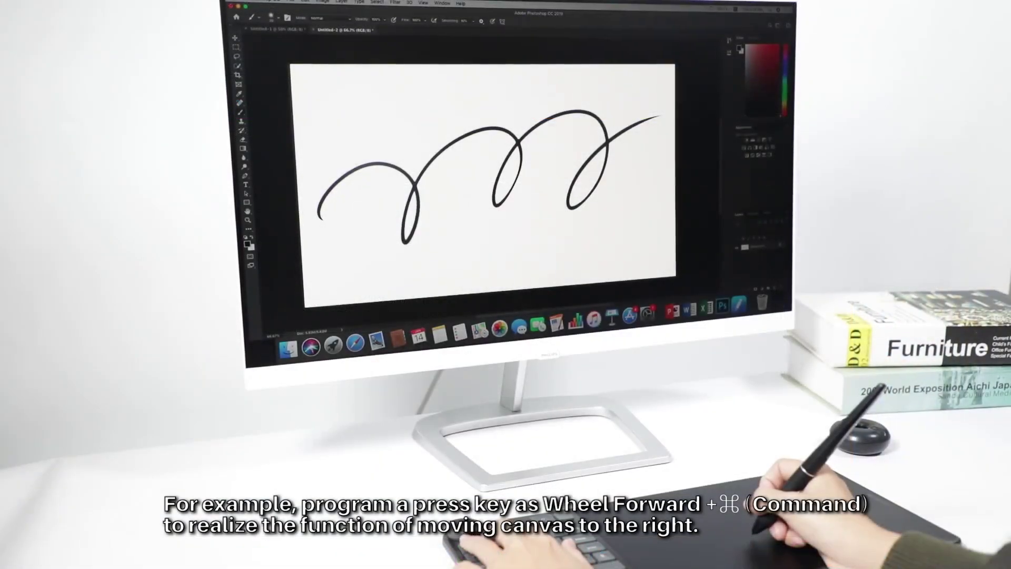
scroll(505, 184, "left", 10)
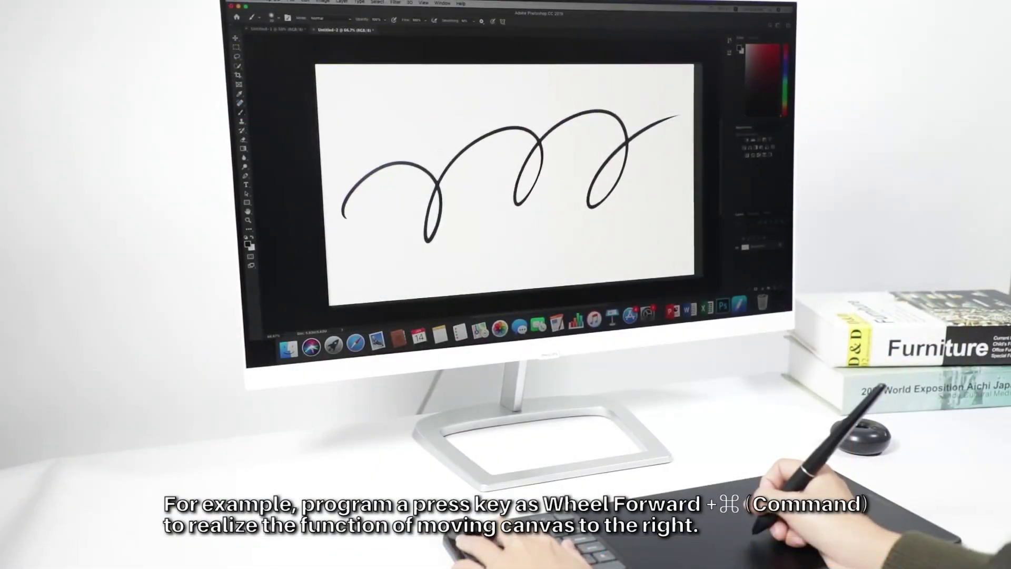
scroll(477, 234, "left", 8)
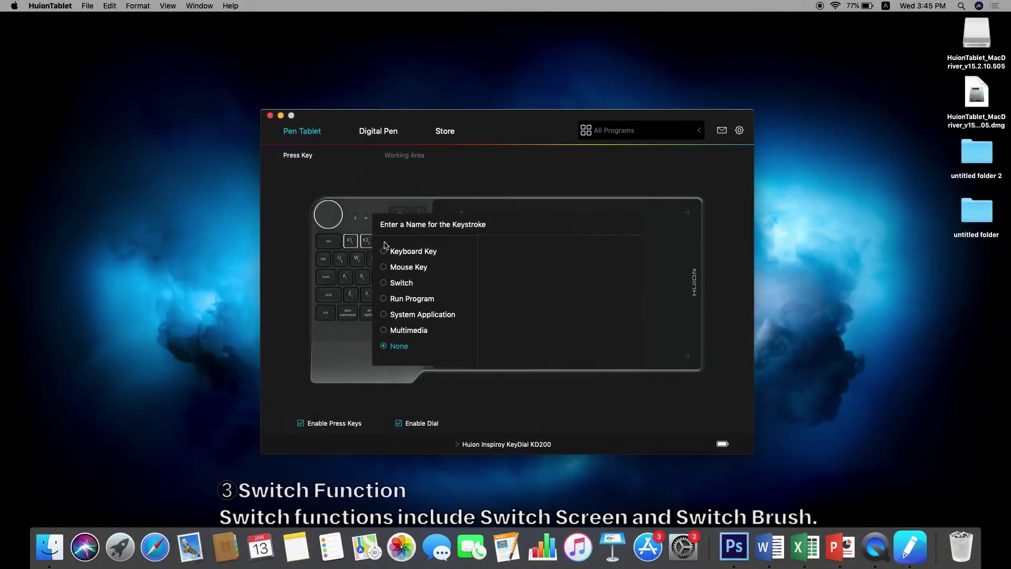
Step: Assign the Switch function Switch Screen to press key K3
left_click(413, 287)
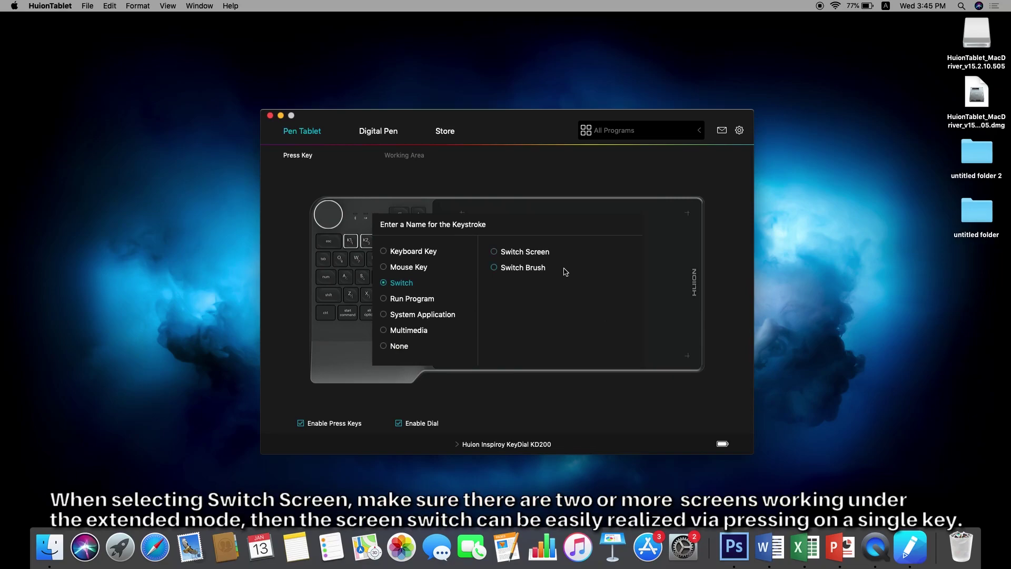
left_click(505, 255)
left_click(599, 396)
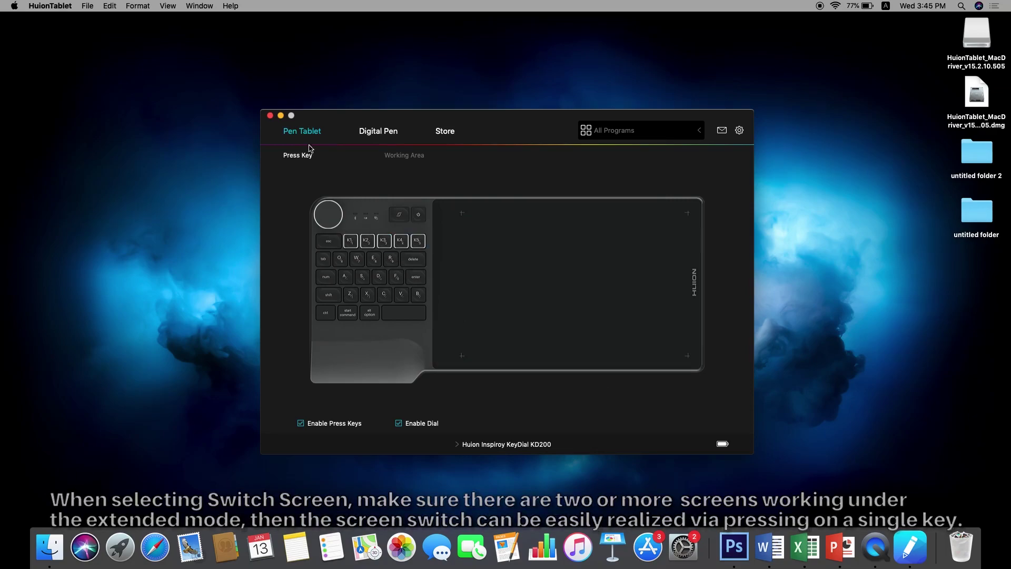
Step: Minimise the tablet driver window and, in the display arrangement settings of System Preferences, turn off Mirror Displays to work in extended mode
left_click(282, 116)
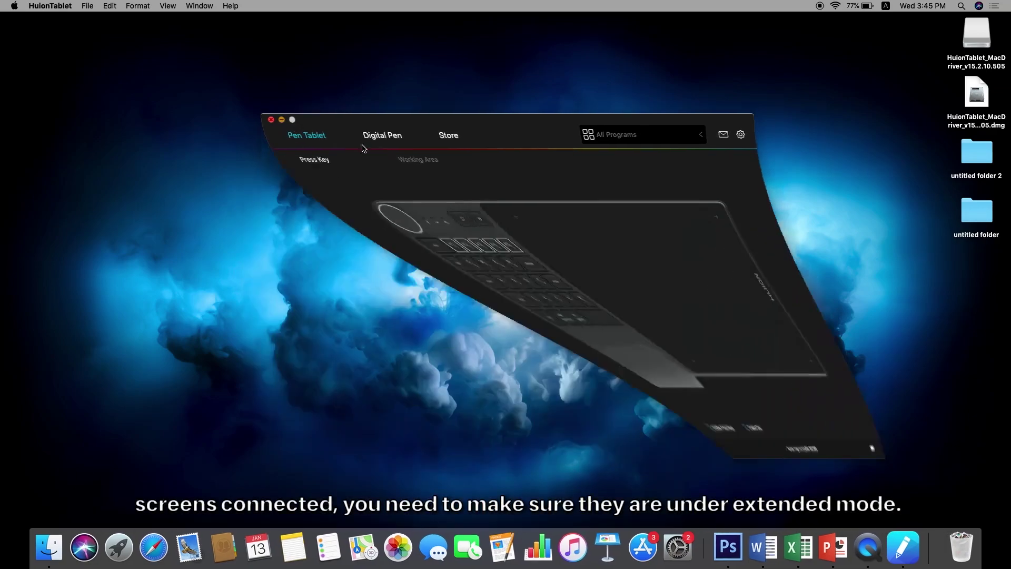
left_click(661, 549)
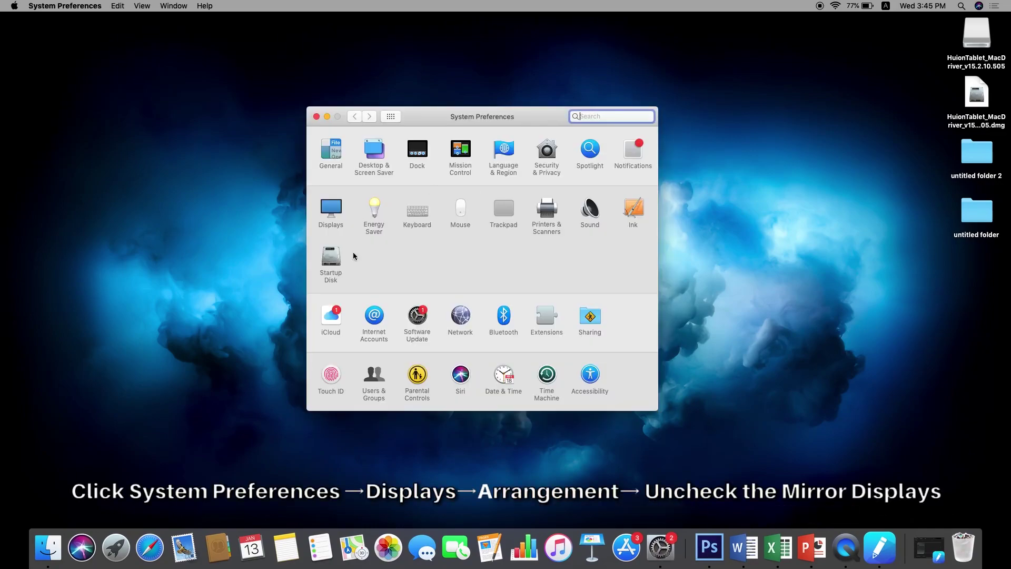
left_click(331, 210)
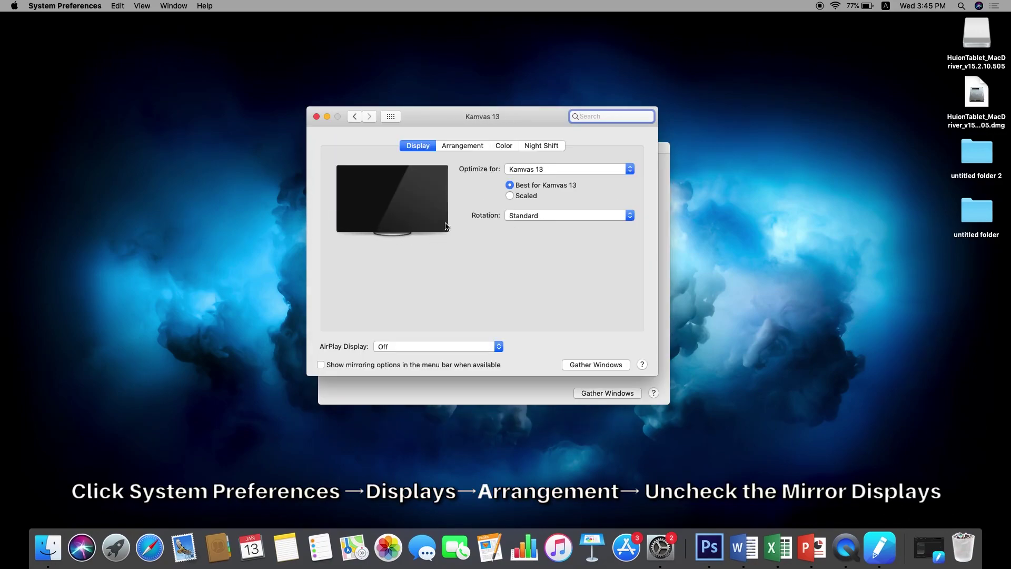
left_click(453, 146)
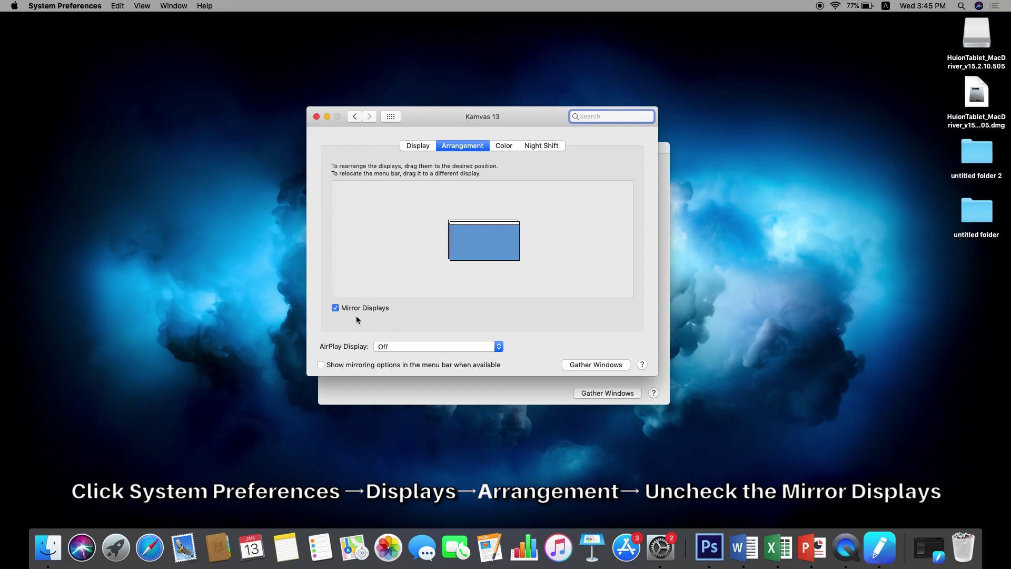
left_click(335, 308)
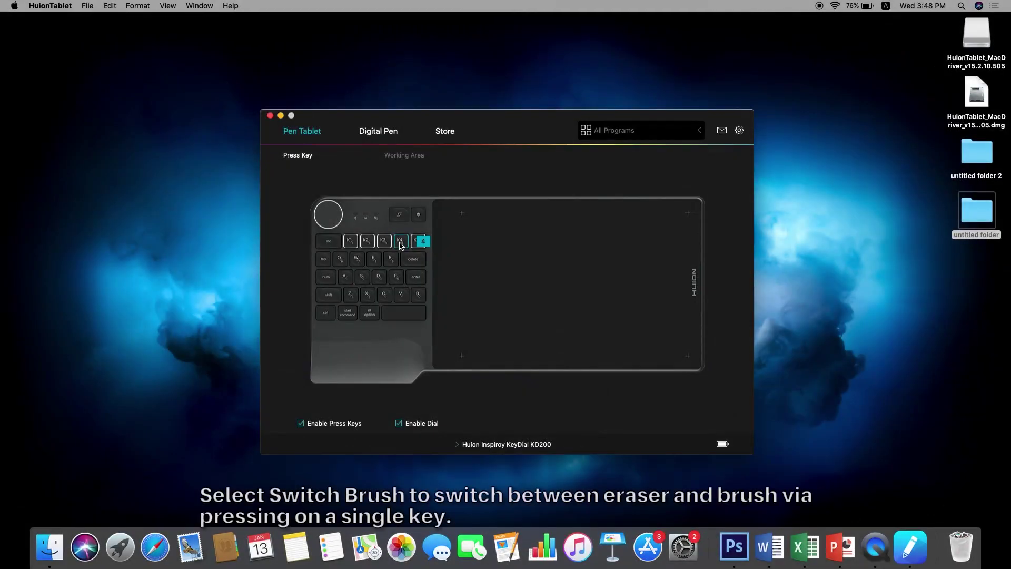
Step: Assign the Switch function Switch Brush to press key K4
left_click(401, 245)
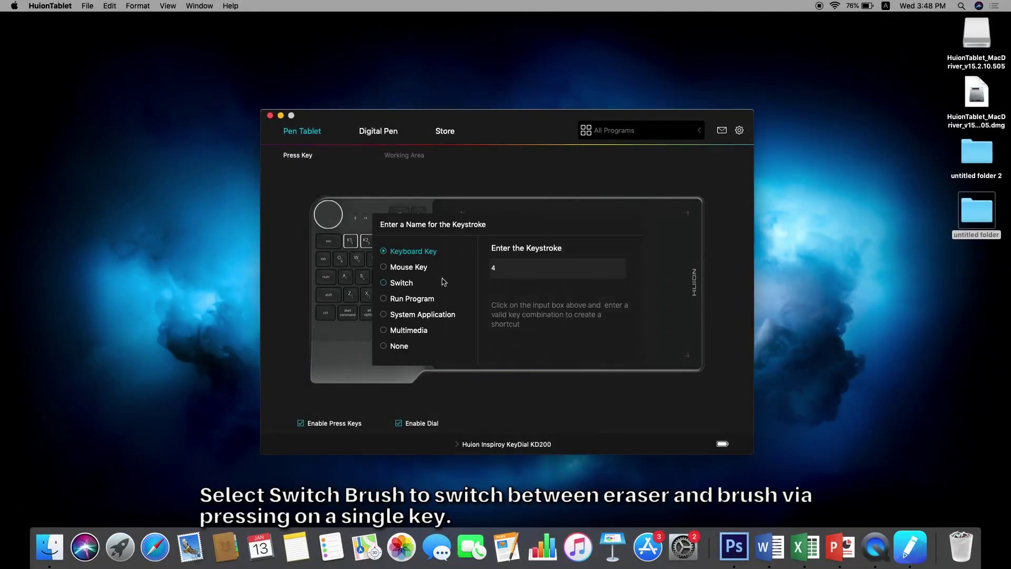
left_click(421, 287)
left_click(527, 272)
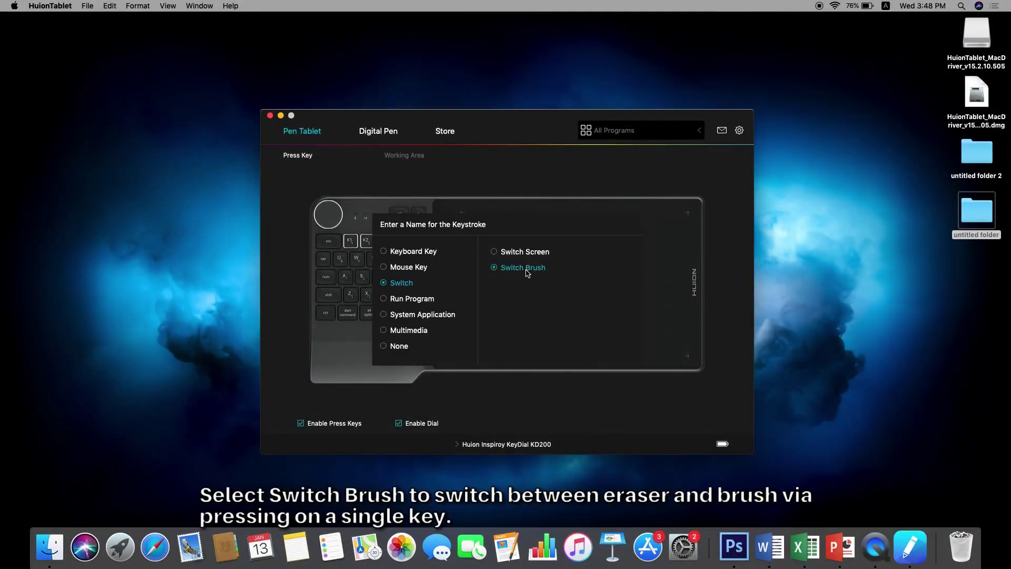
left_click(621, 390)
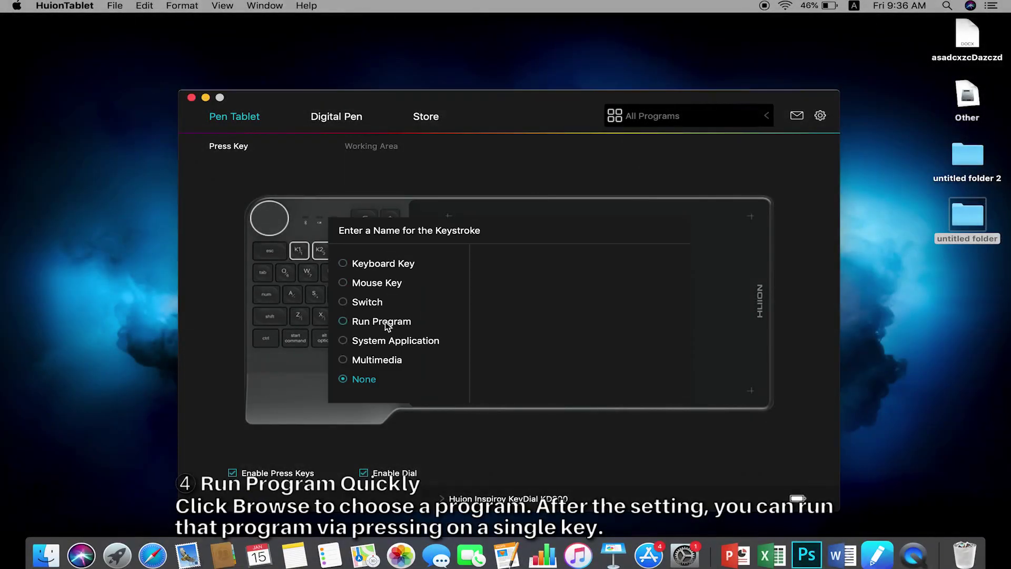
Step: Program the open press key to run a program, choosing Adobe Photoshop CC 2019 from the Applications folder
left_click(386, 322)
left_click(511, 377)
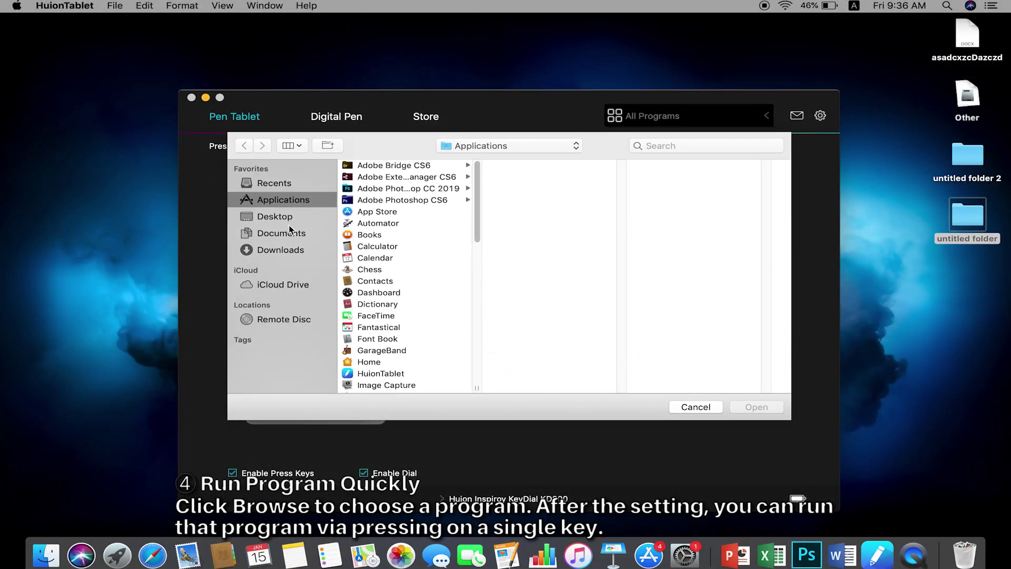
left_click(368, 189)
left_click(546, 167)
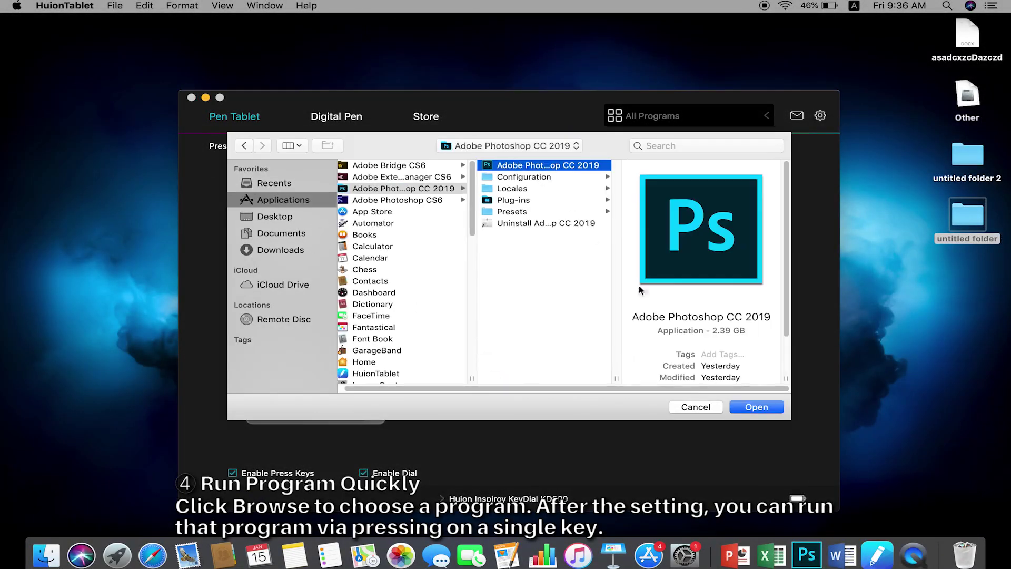
left_click(745, 408)
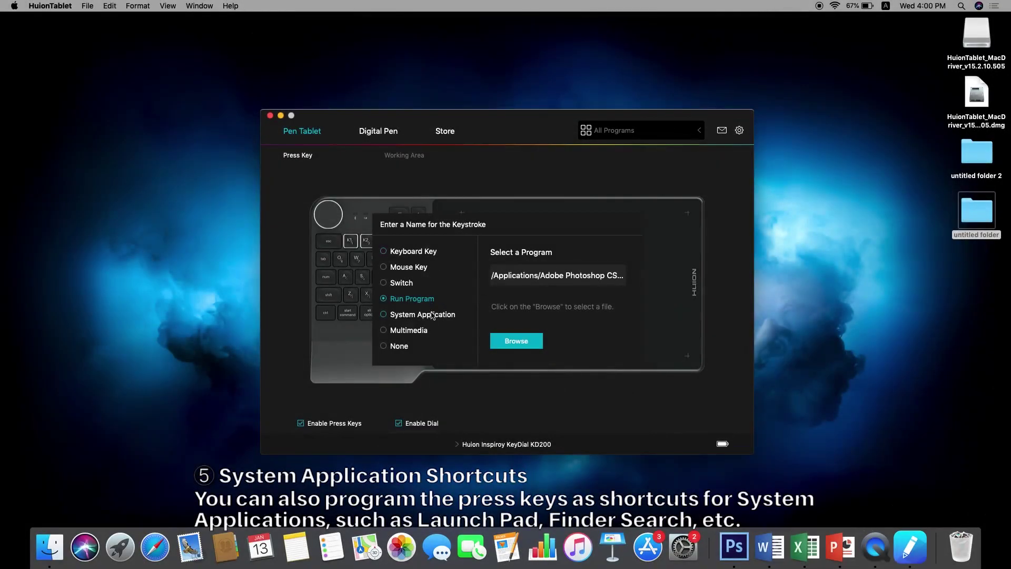
Step: Assign the System Application function Finder Search to press key K5 and try it by calling up a Finder search
left_click(431, 319)
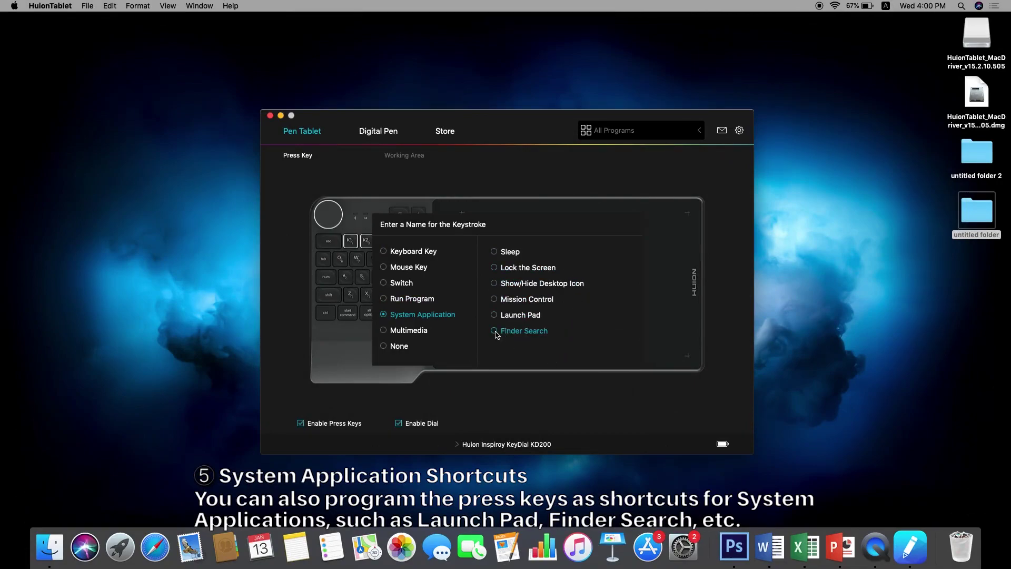
left_click(552, 399)
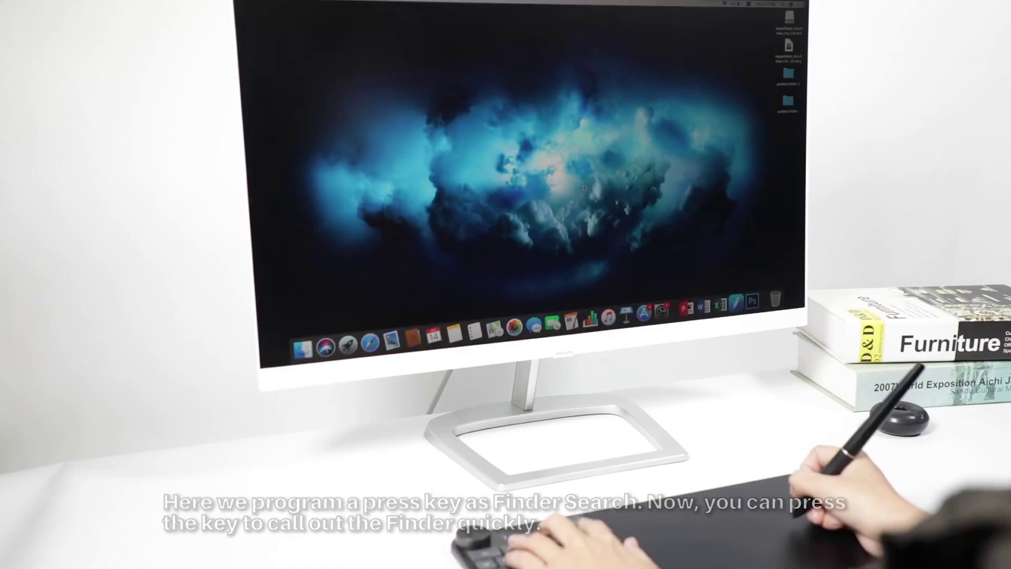
key("super+alt+space")
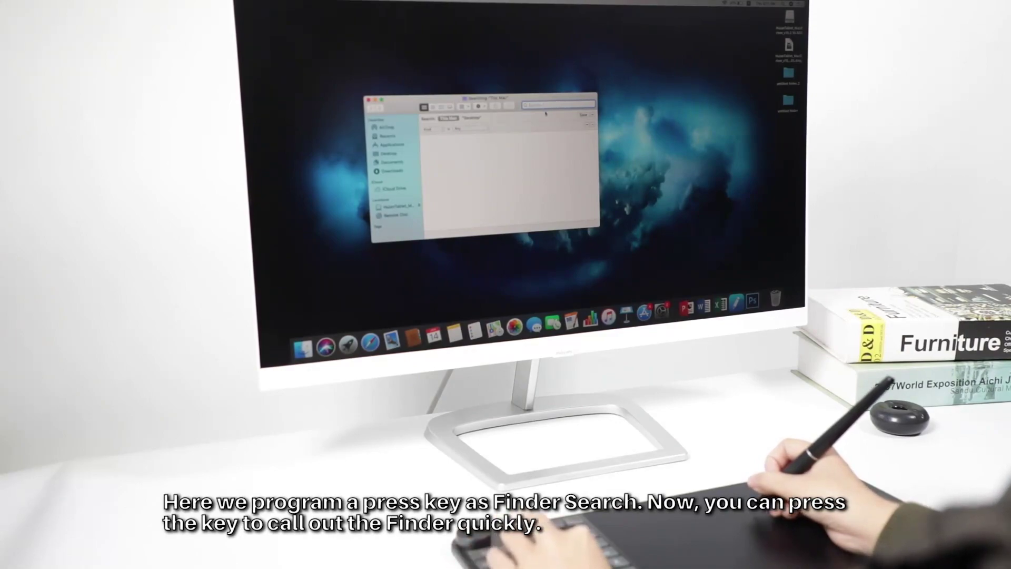
type("few")
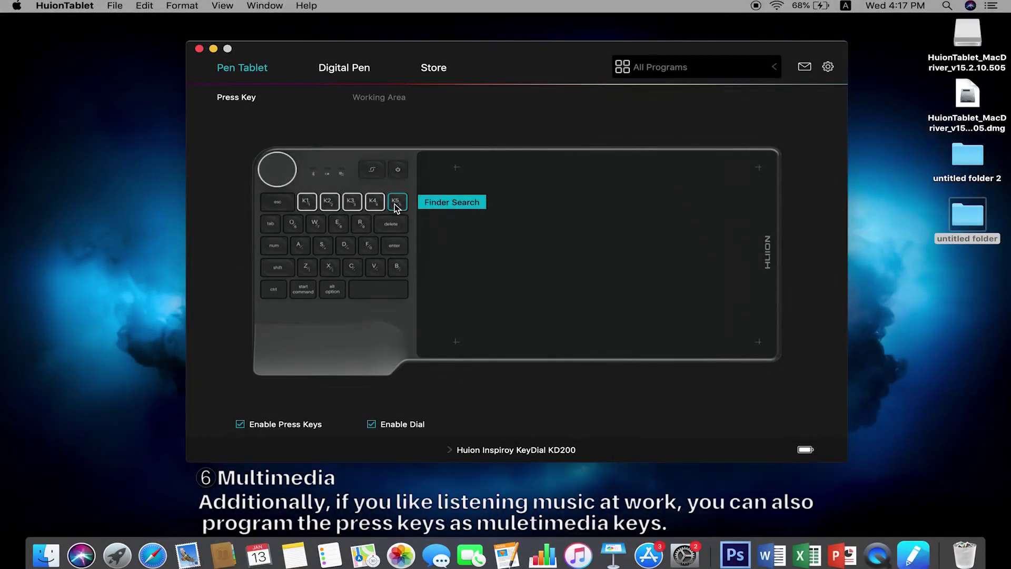
Step: Change press key K5 to the Multimedia function Volume Up and check its assignment
left_click(450, 202)
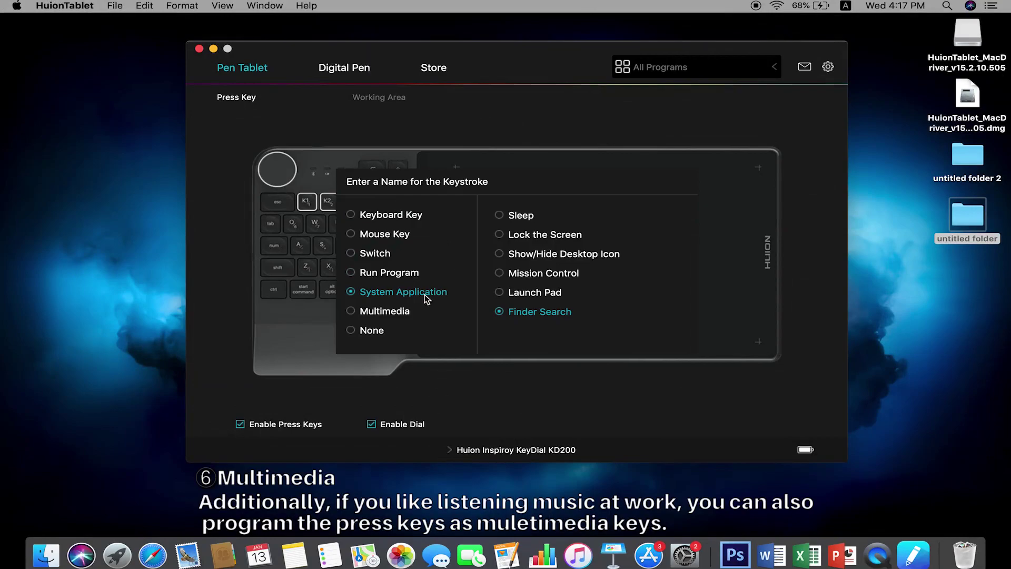
left_click(384, 312)
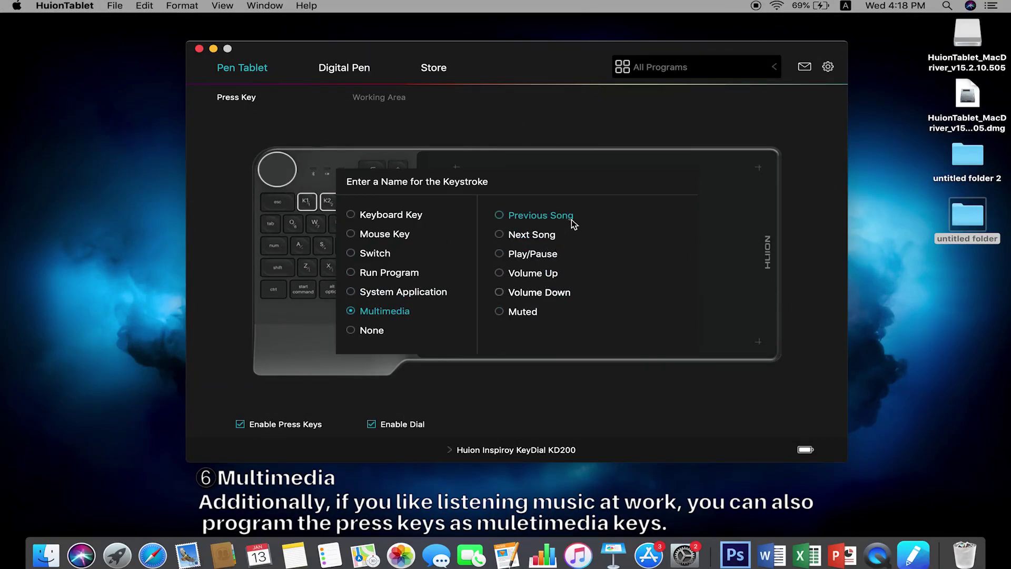
left_click(523, 275)
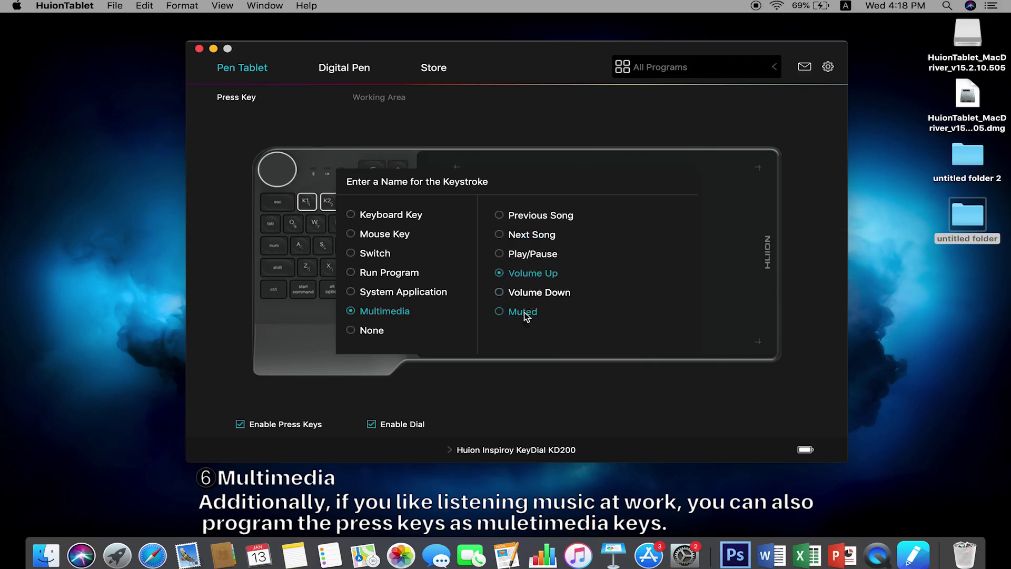
mouse_move(399, 206)
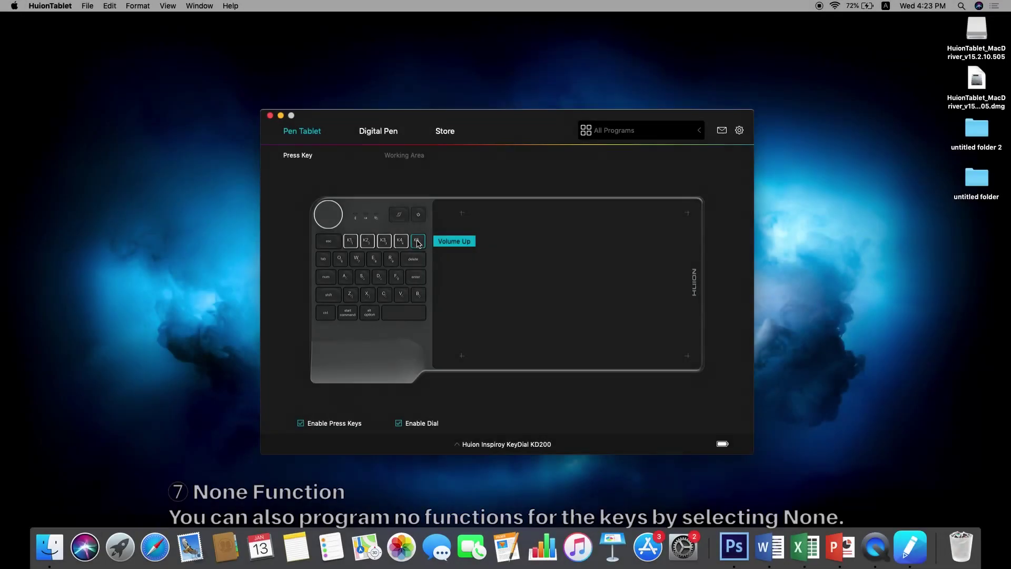
Step: Set press key K5 to None so that it has no function, and check its assignment
left_click(422, 244)
left_click(399, 346)
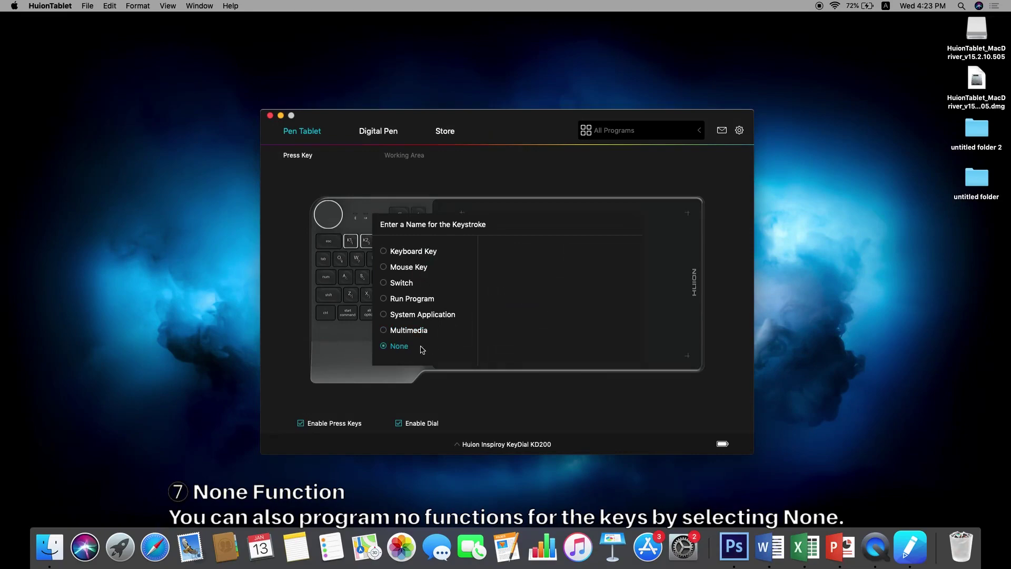
left_click(521, 402)
mouse_move(419, 246)
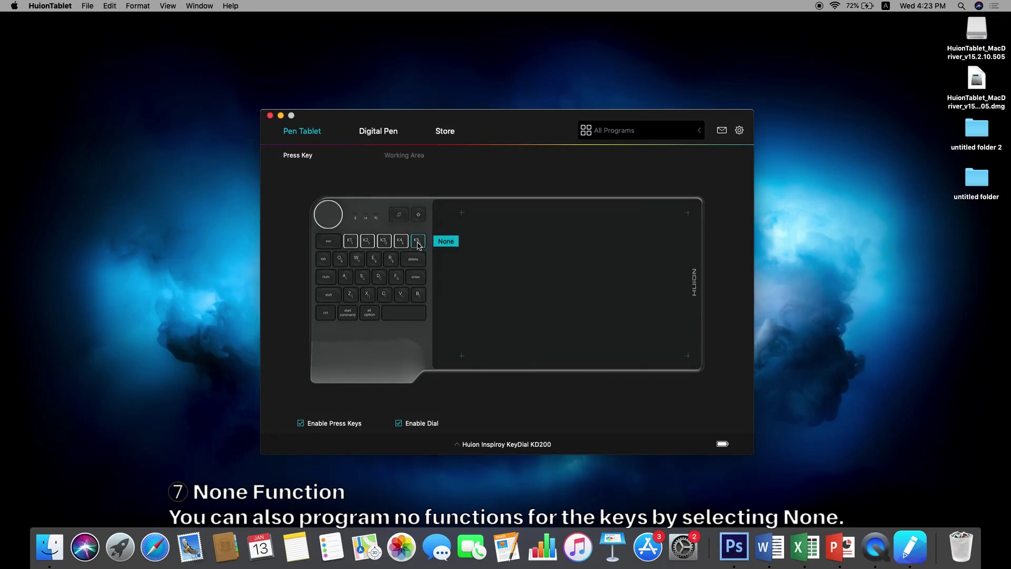
Step: Switch the device to KAMVAS 13 GS1331 and examine the functions of the pen display's press keys
left_click(510, 445)
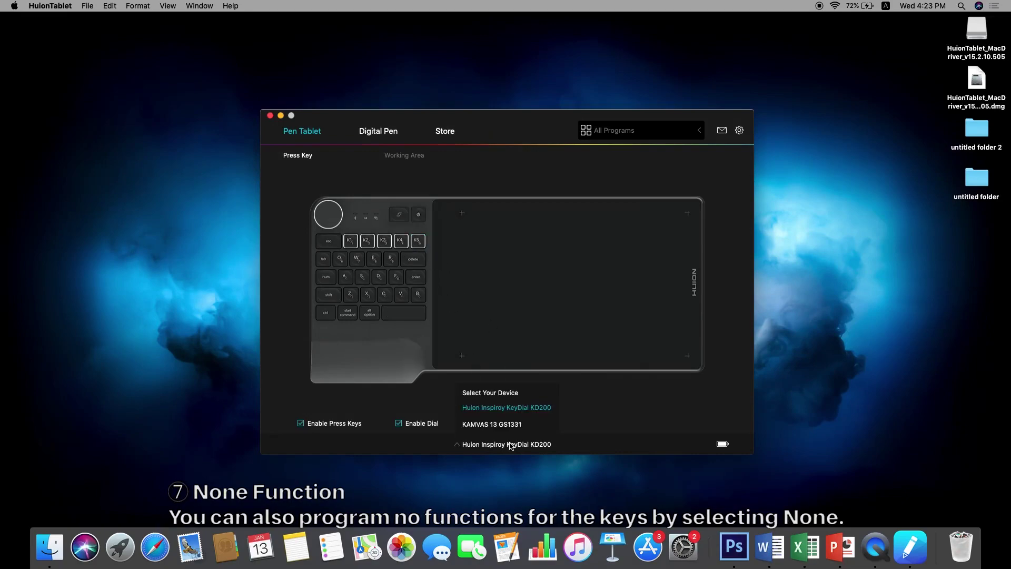
left_click(519, 423)
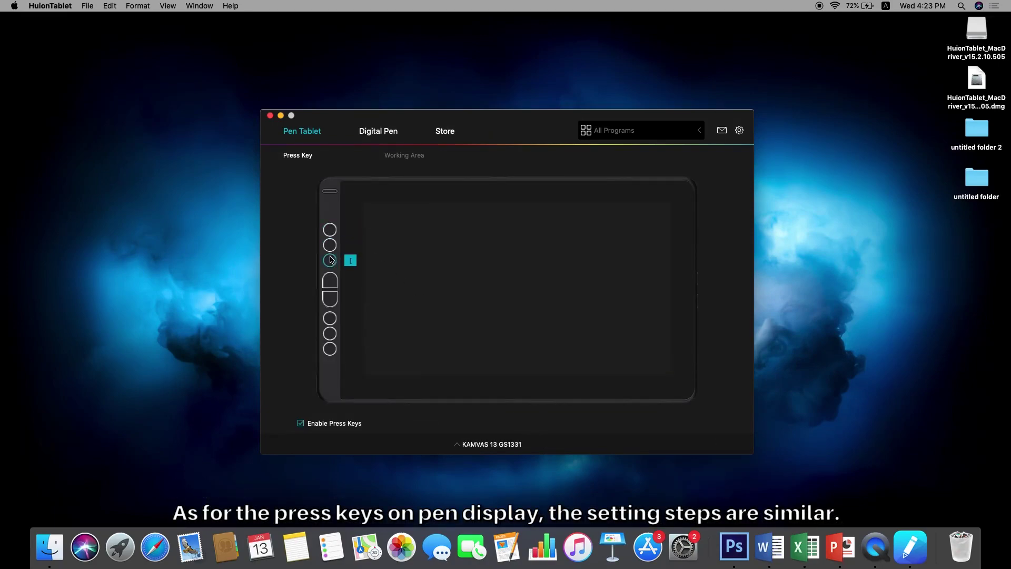
mouse_move(331, 276)
left_click(336, 353)
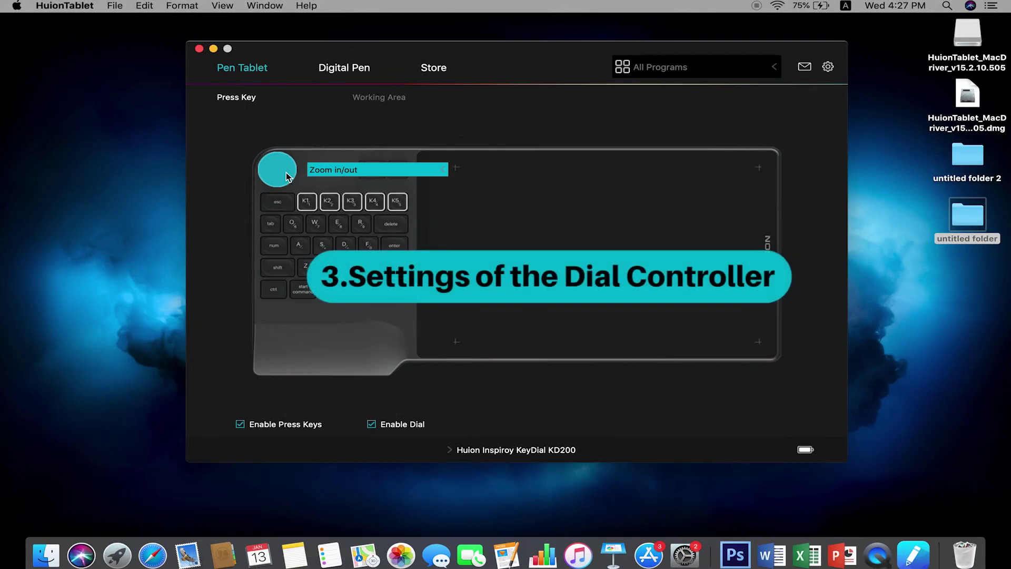
Step: Examine the KD200 dial's Zoom in/out function and its Default, Multimedia, Customize the Feature and None options
left_click(327, 171)
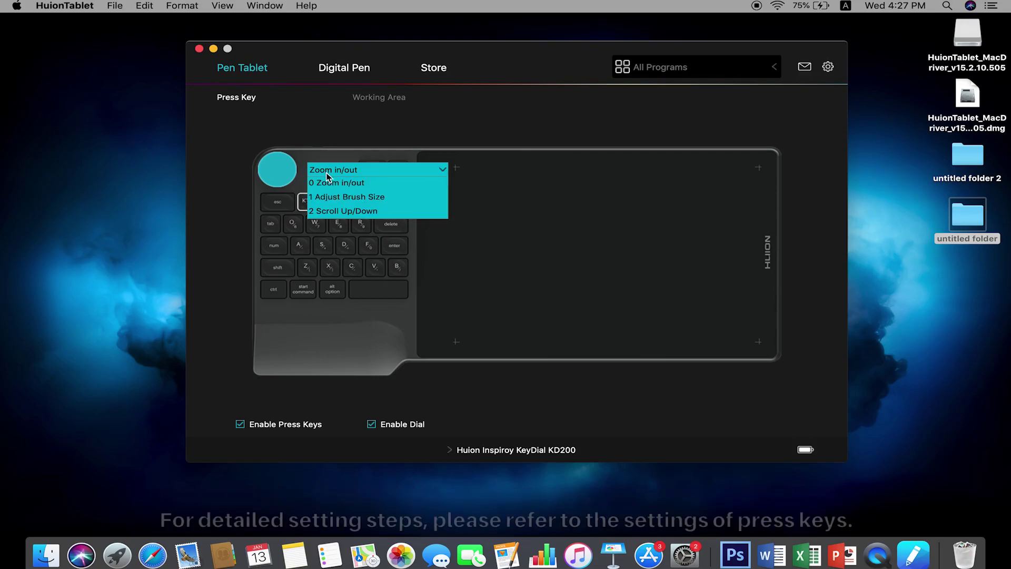
left_click(331, 183)
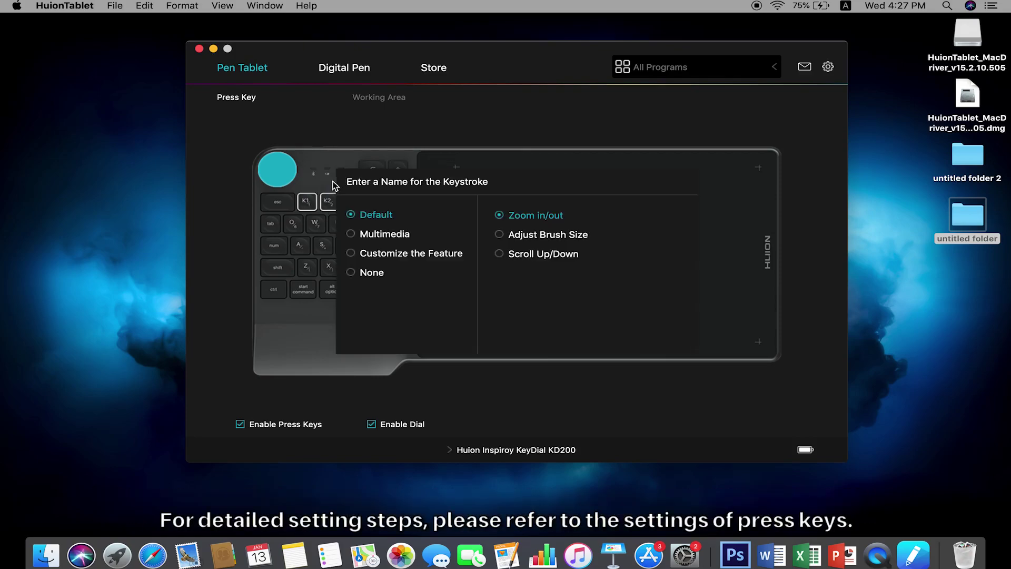
left_click(387, 236)
left_click(396, 255)
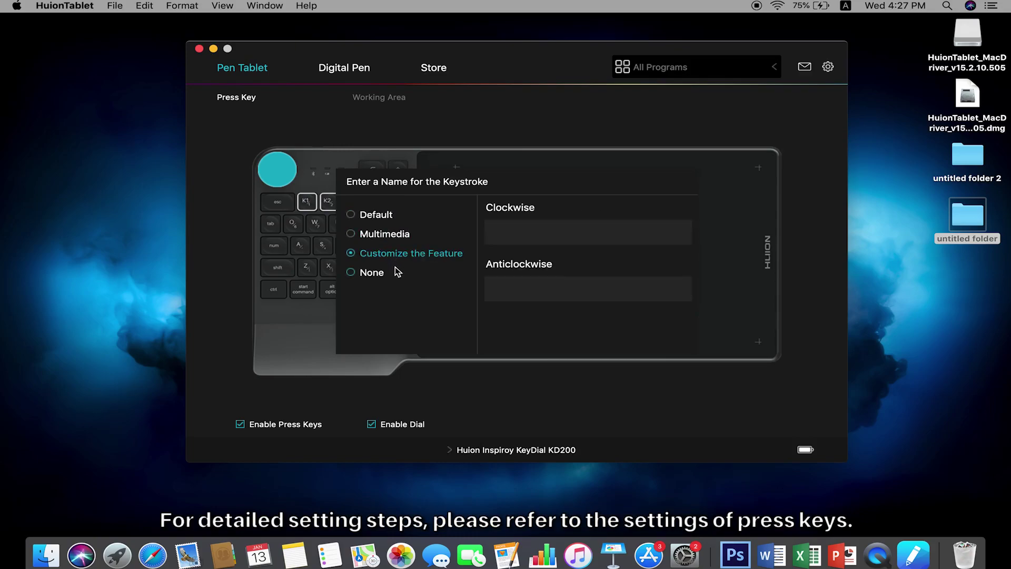
left_click(372, 273)
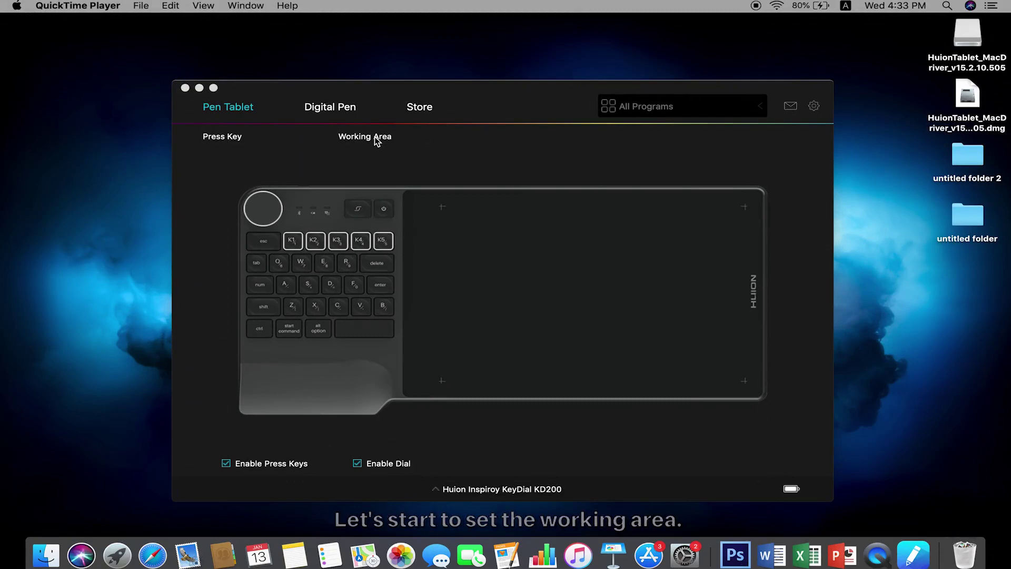
Step: In the working area settings, map the tablet to each of the two screens in turn and finally to All Display
left_click(374, 138)
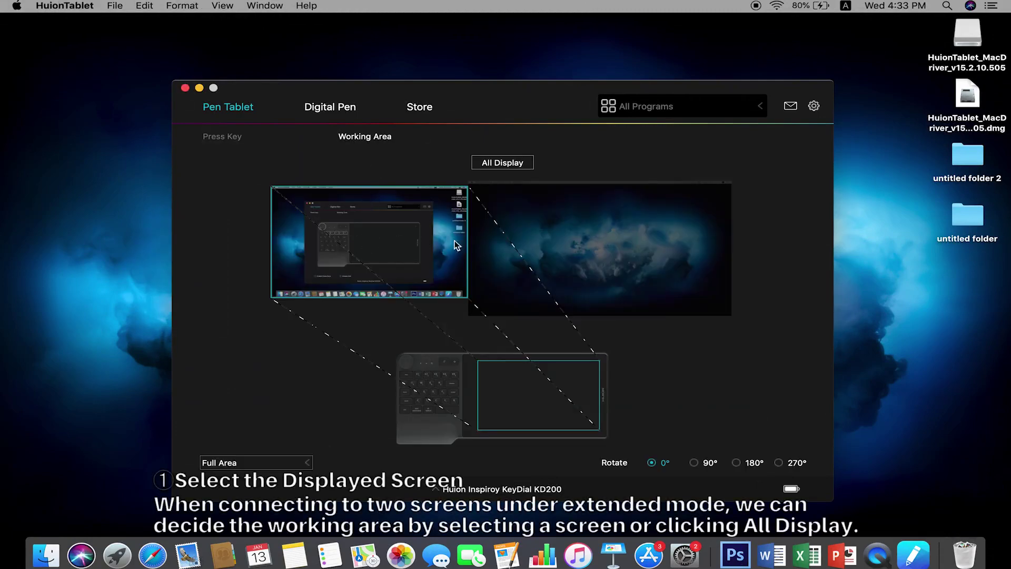
left_click(602, 261)
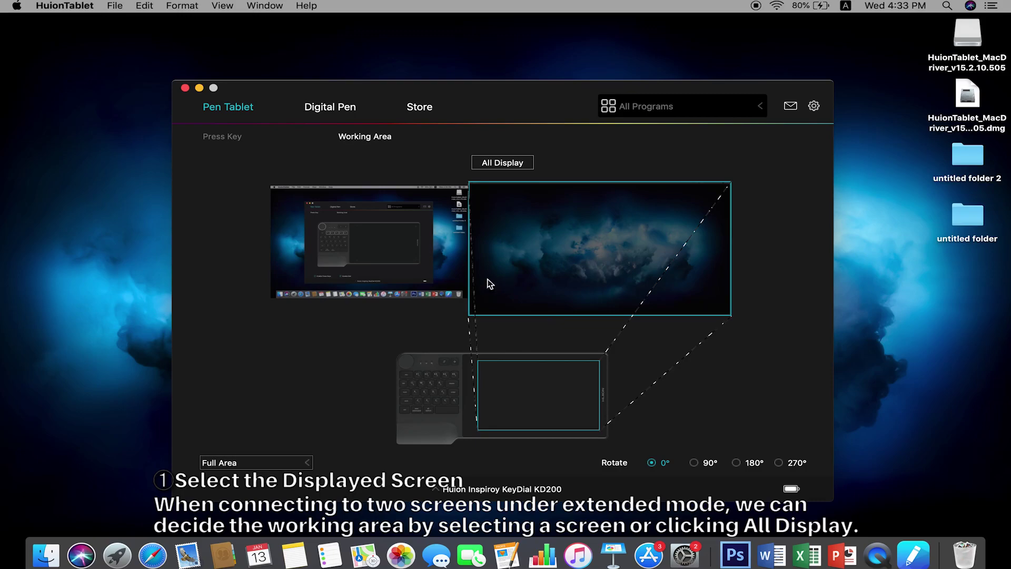
left_click(416, 271)
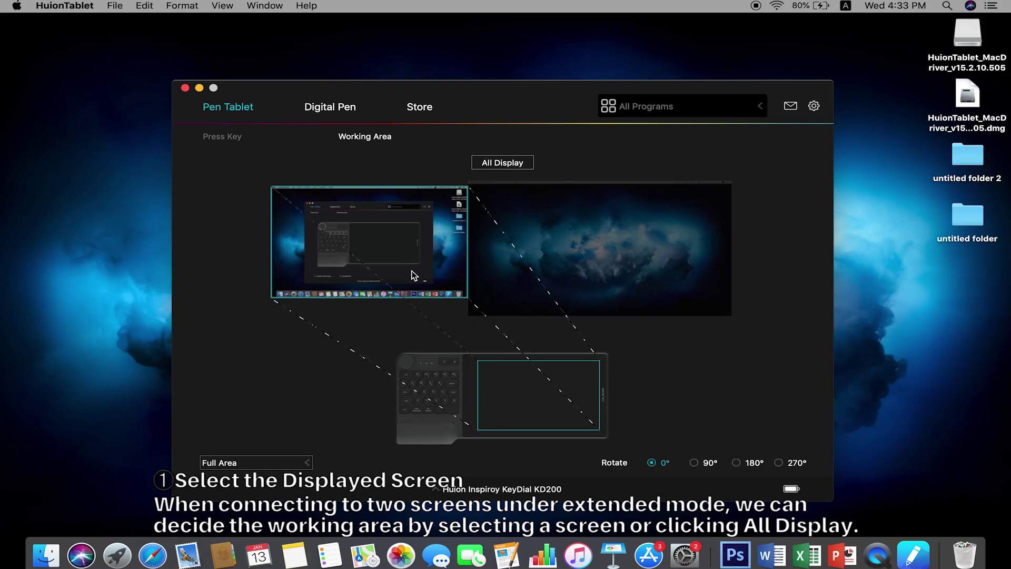
left_click(512, 166)
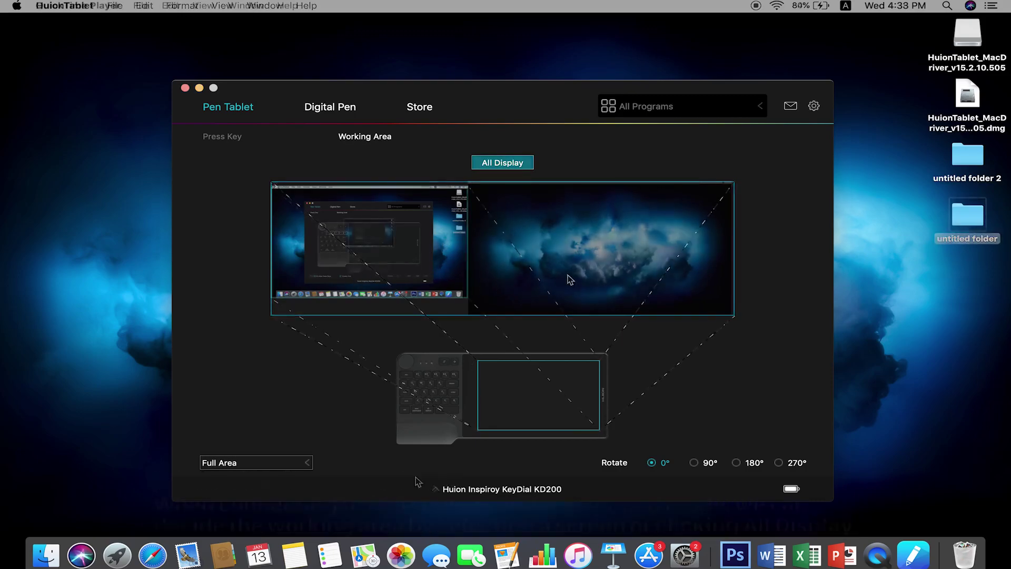
Step: Turn on Mirror Displays in the Kamvas 13 display arrangement of System Preferences and close the settings window
left_click(683, 555)
left_click(442, 139)
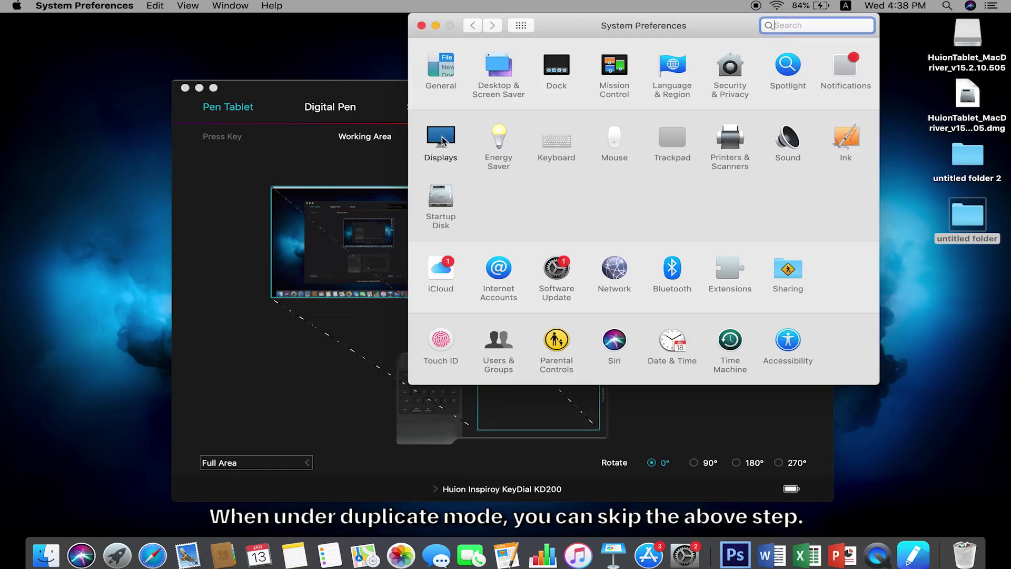
left_click(614, 63)
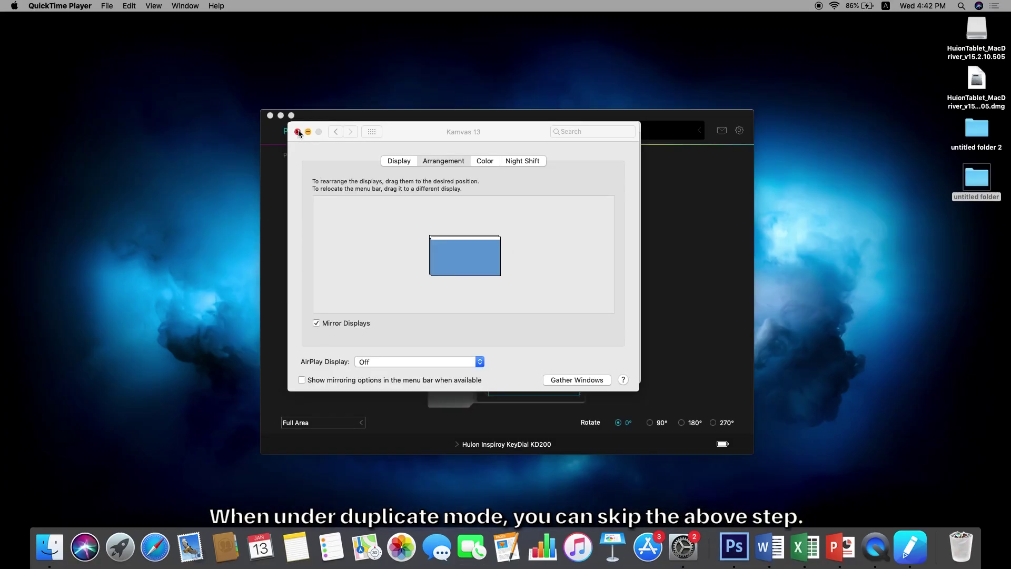
left_click(299, 132)
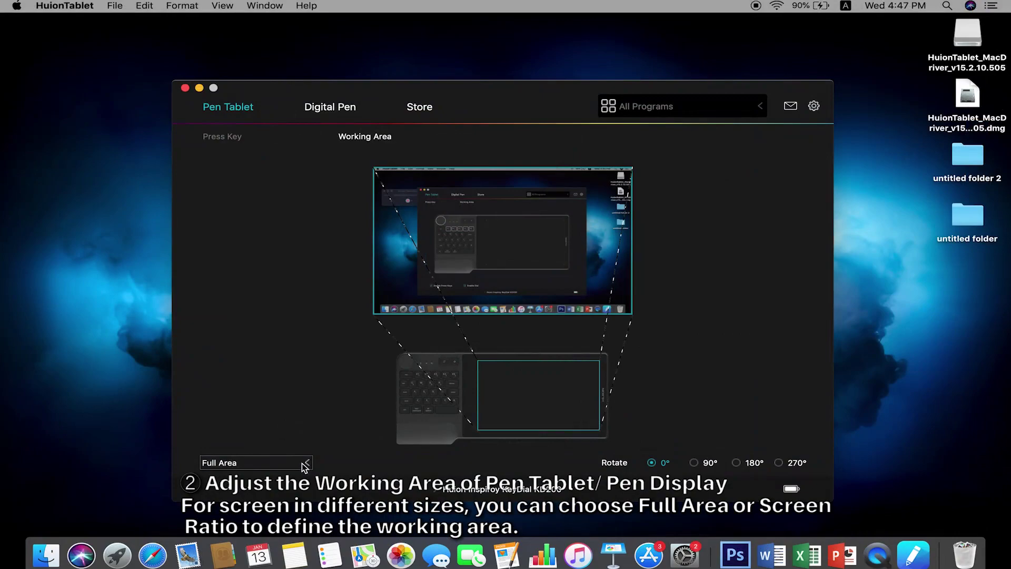
Step: Set the KD200's working area to Full Area, and then change it to Screen Ratio
left_click(306, 463)
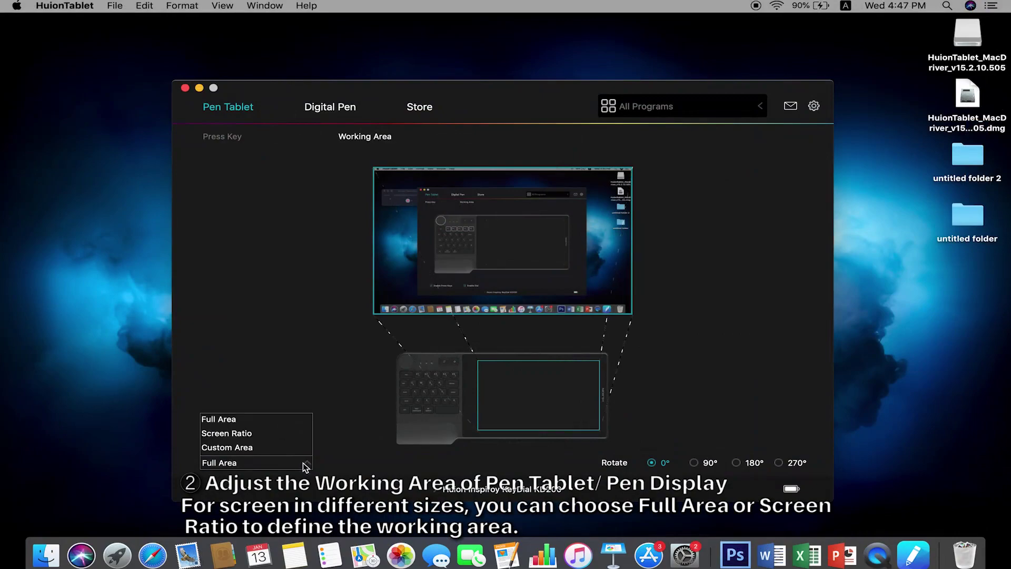
left_click(279, 421)
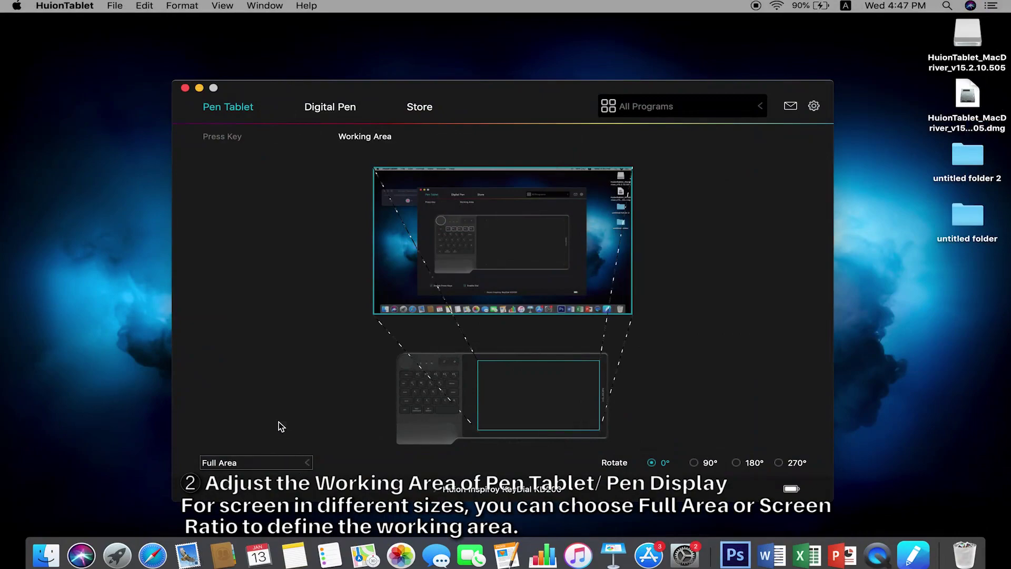
left_click(304, 462)
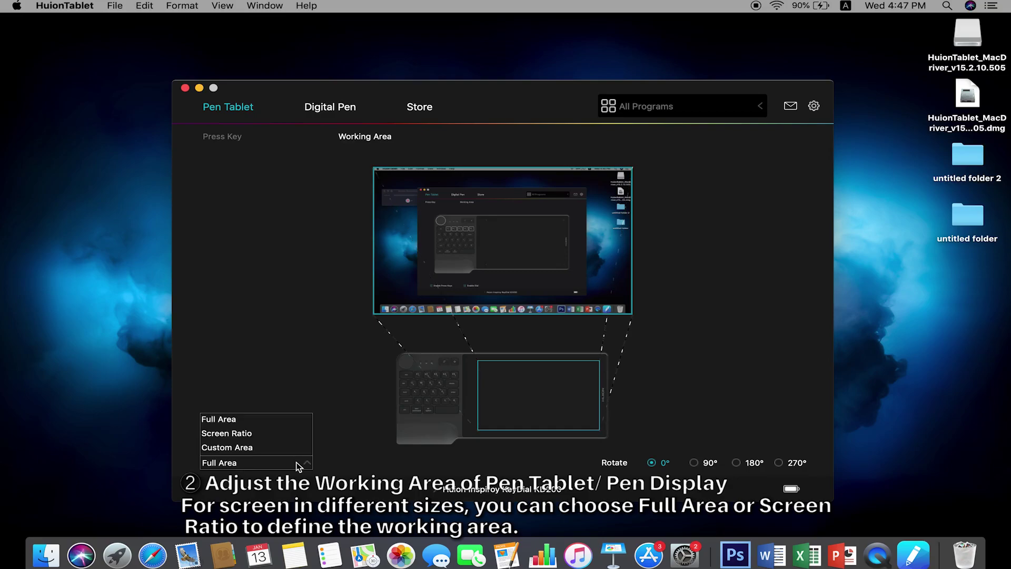
left_click(269, 434)
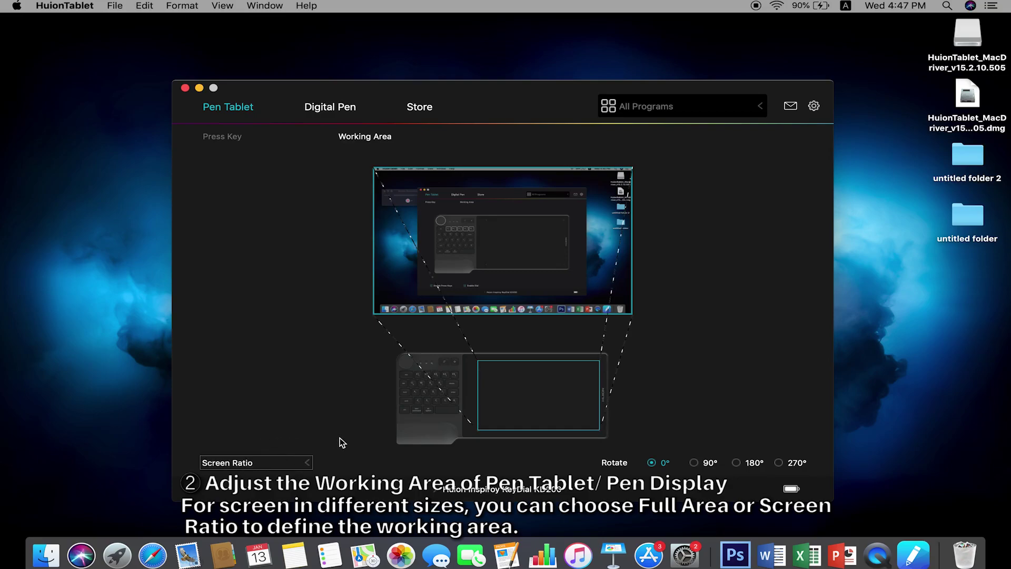
Step: Switch the working area to Custom Area and set its left boundary to 0.500
left_click(306, 463)
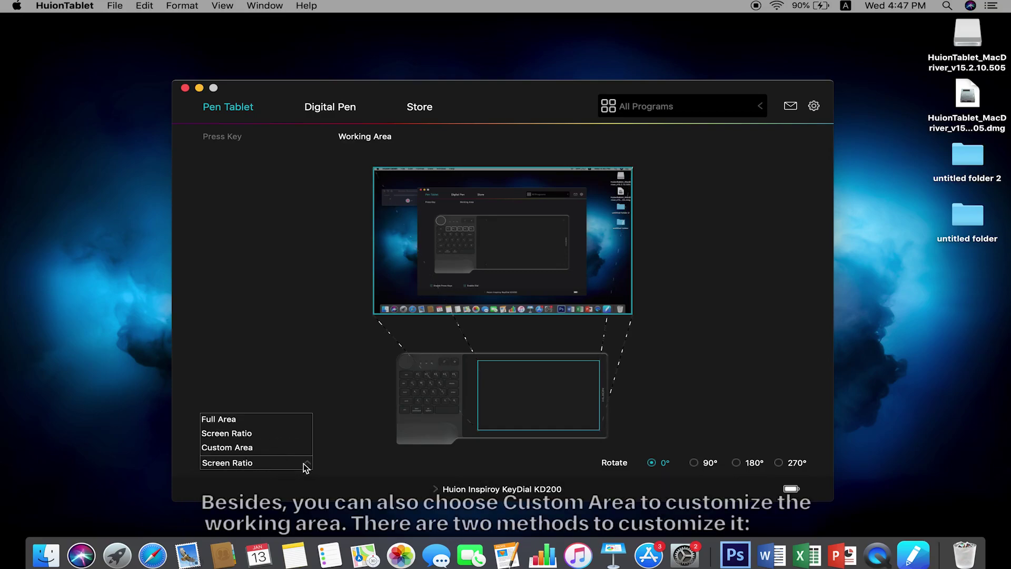
left_click(248, 449)
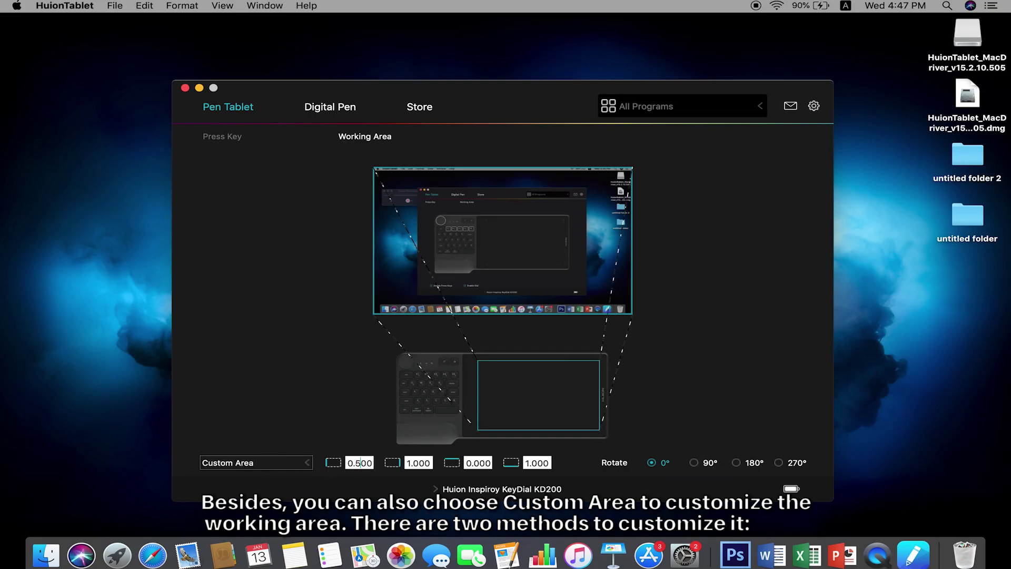
key("Return")
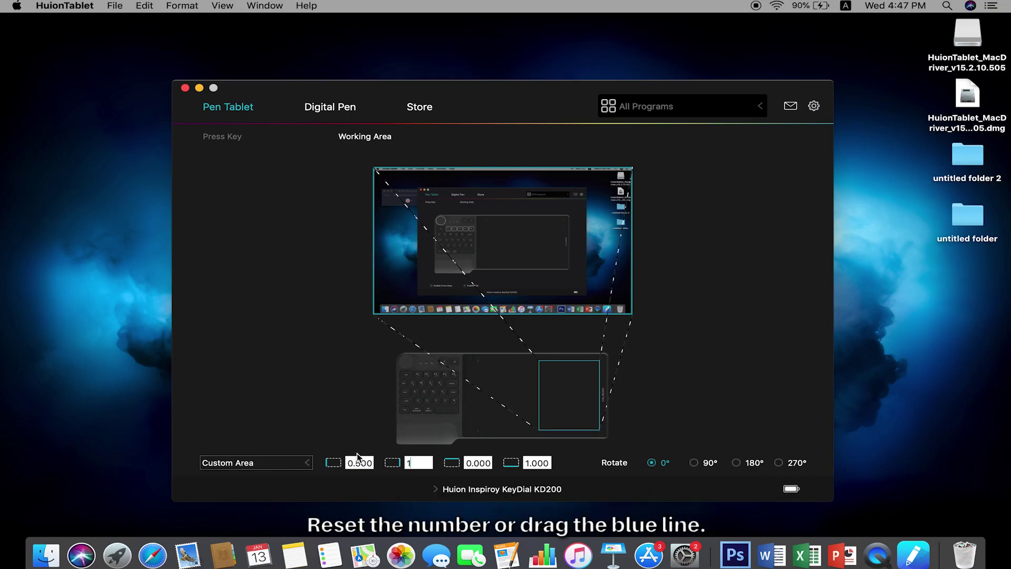
Step: Reshape the custom area on the tablet preview to boundaries of about 0.009 left, 0.993 right and 0.986 bottom
left_click_drag(540, 407, 451, 402)
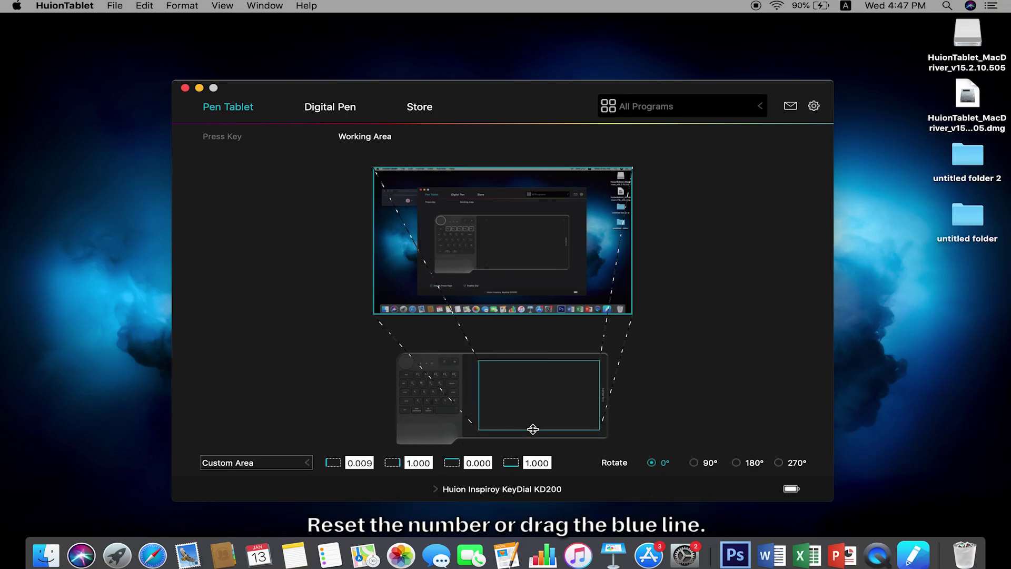
mouse_move(534, 430)
left_mouse_down()
mouse_move(540, 372)
mouse_move(536, 428)
left_mouse_up()
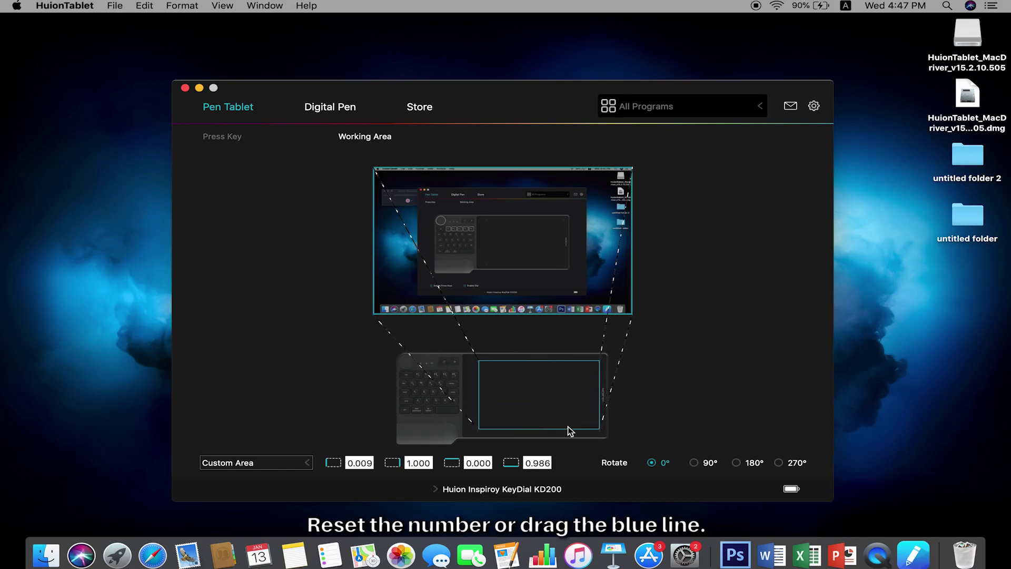
mouse_move(600, 403)
left_mouse_down()
mouse_move(521, 402)
mouse_move(599, 407)
left_mouse_up()
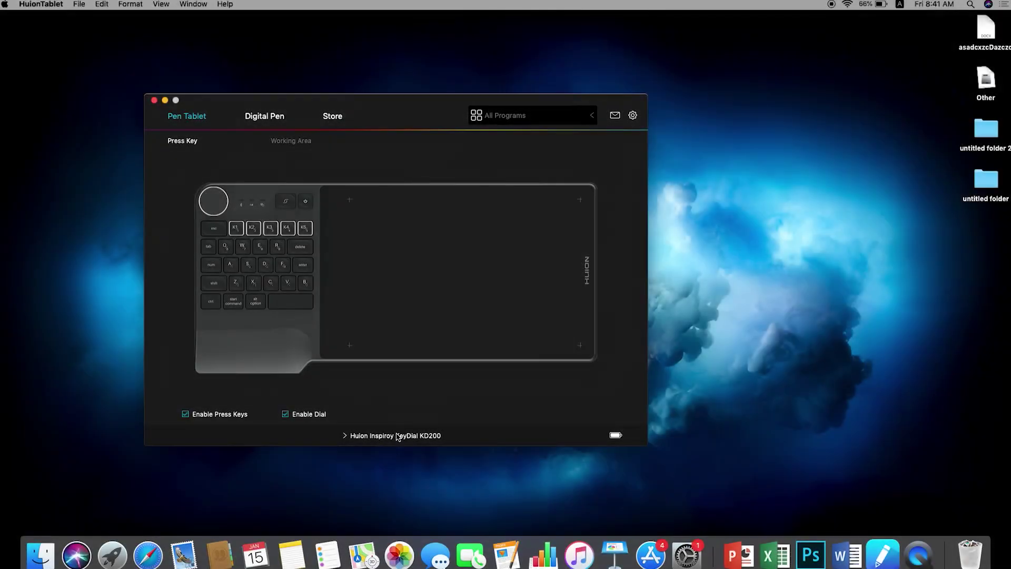
Step: Switch the device to KAMVAS 13 GS1331 and try the working area rotations 90°, 180° and 270°, ending on 180°
left_click(399, 436)
left_click(401, 416)
left_click(300, 146)
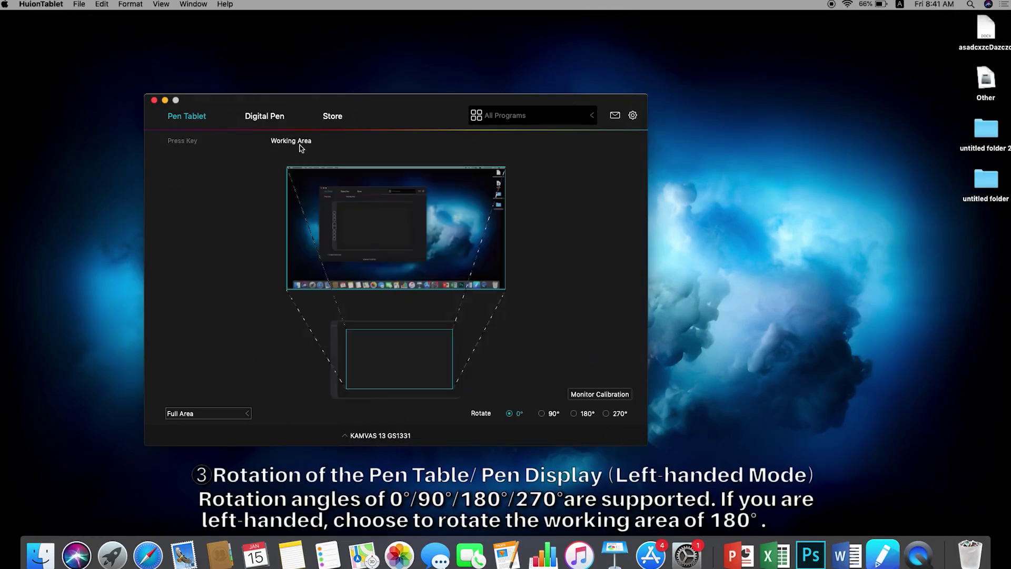
left_click(543, 415)
left_click(573, 415)
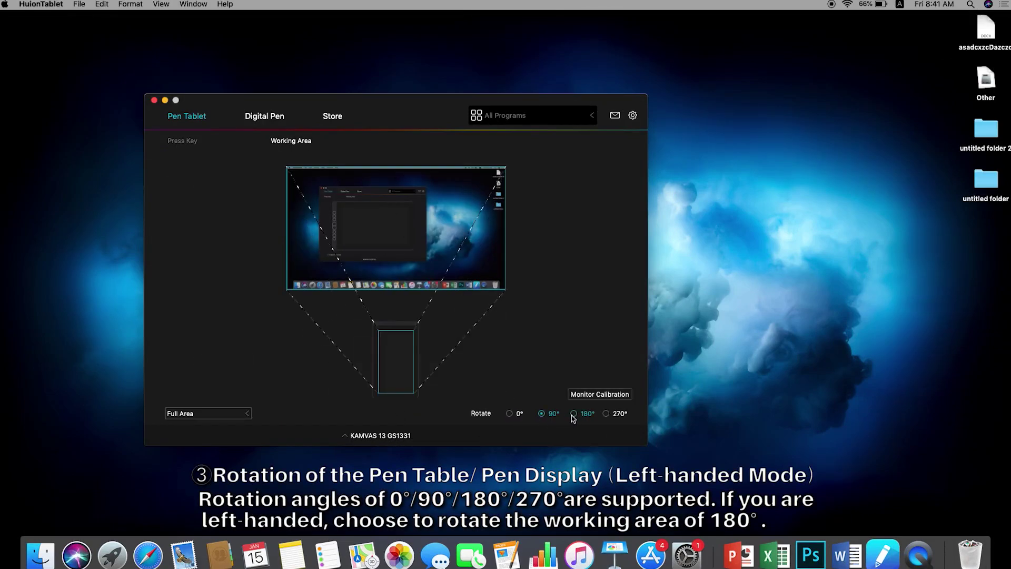
left_click(605, 415)
left_click(574, 413)
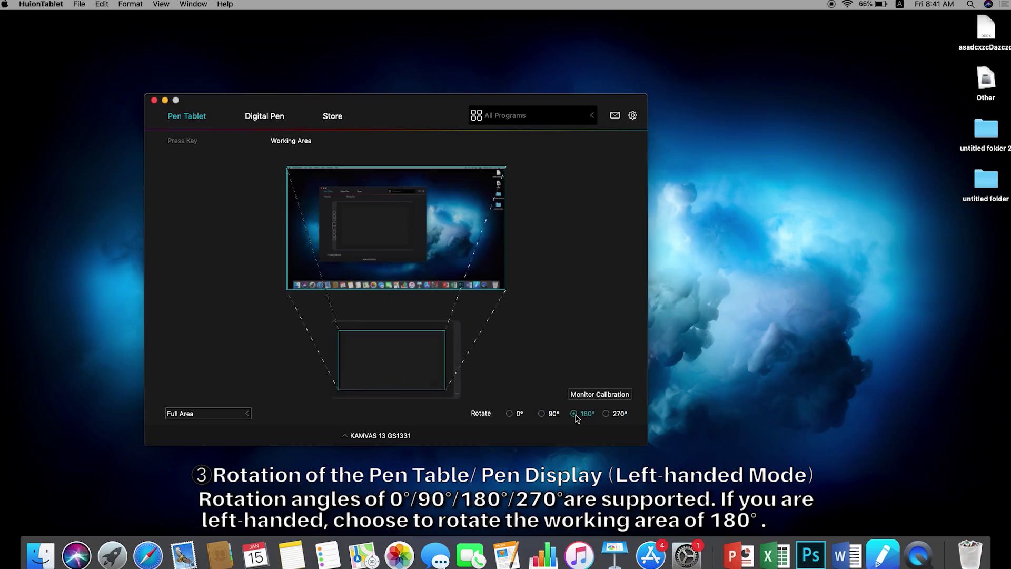
Step: Switch to System Preferences and set the Kamvas 13 display's rotation to 180°
left_click(698, 566)
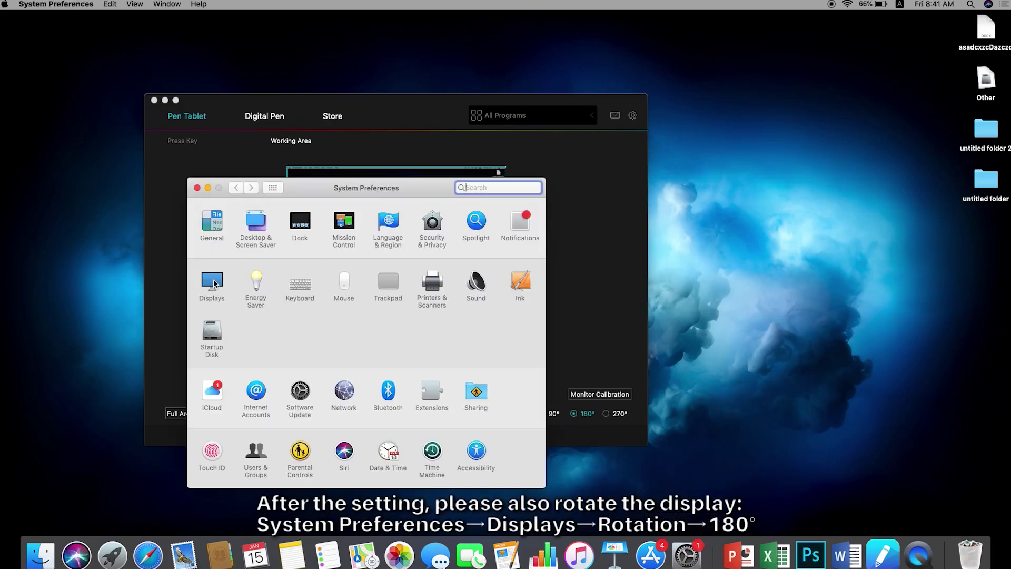
left_click(214, 283)
left_click(409, 294)
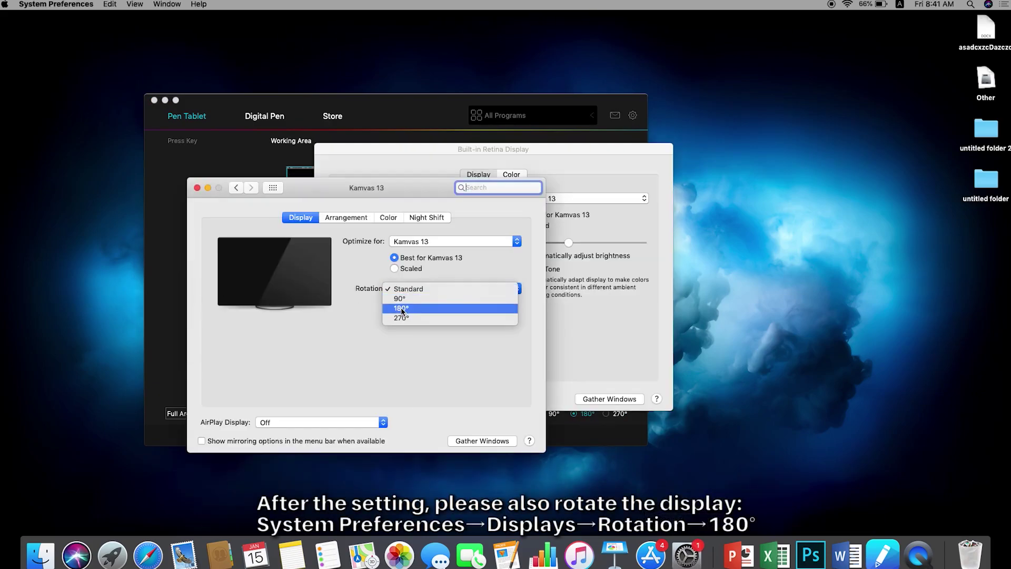
left_click(404, 309)
left_click(429, 268)
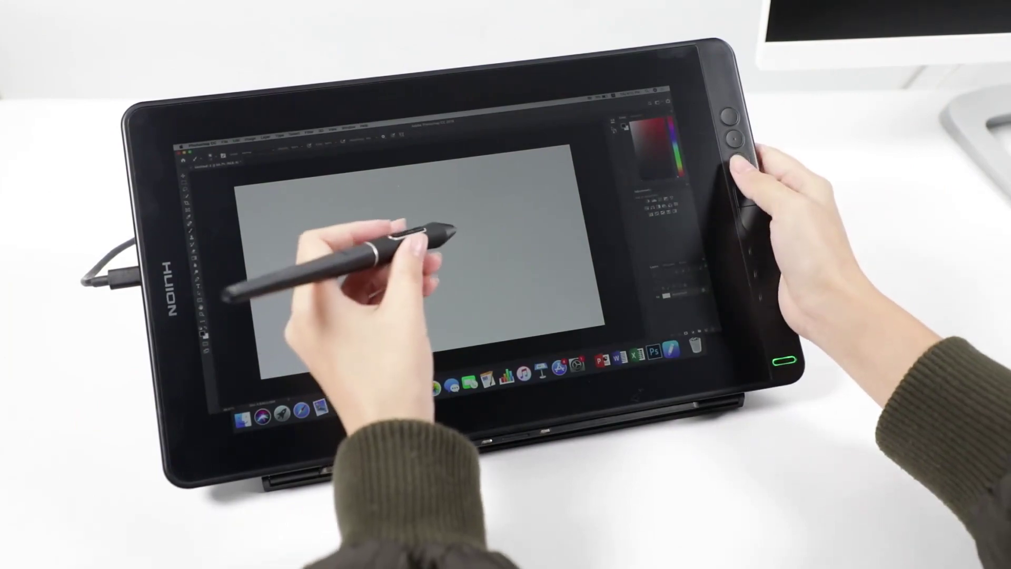
mouse_move(482, 235)
left_mouse_down()
mouse_move(411, 240)
mouse_move(413, 286)
mouse_move(358, 285)
left_mouse_up()
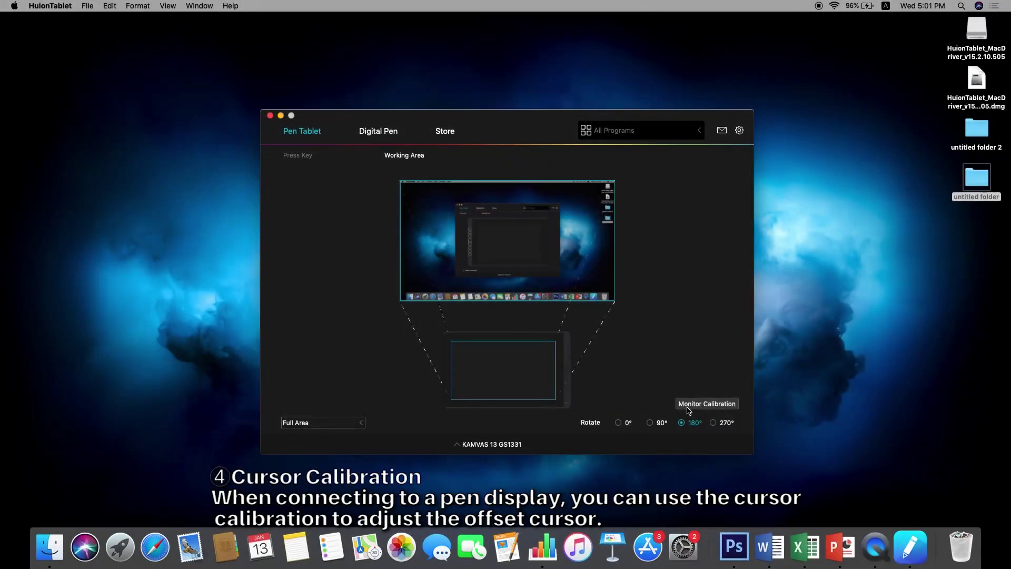
Step: Run Monitor Calibration for the pen display and mark the center of each calibration cross with the digital pen
left_click(687, 408)
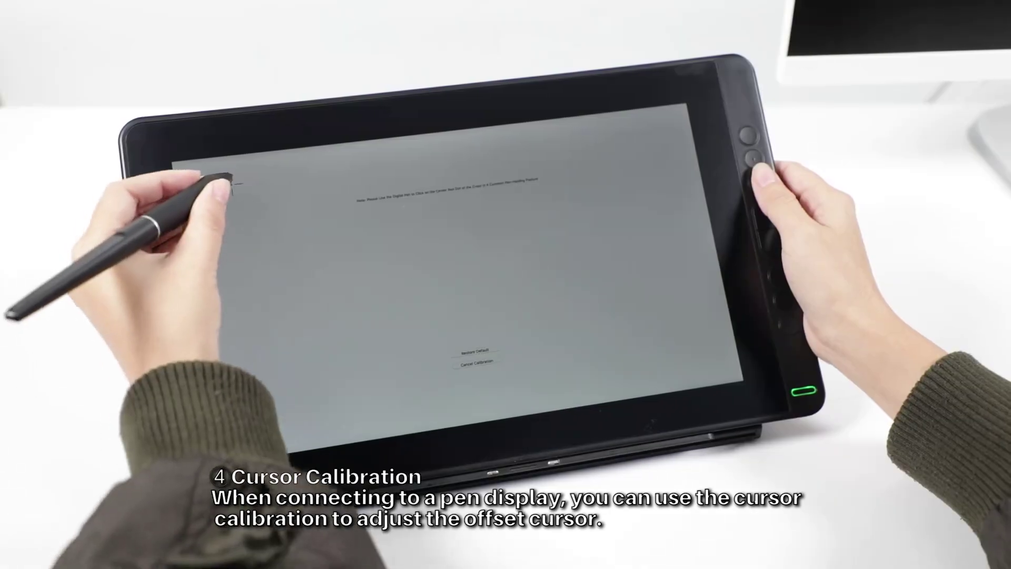
left_click(441, 160)
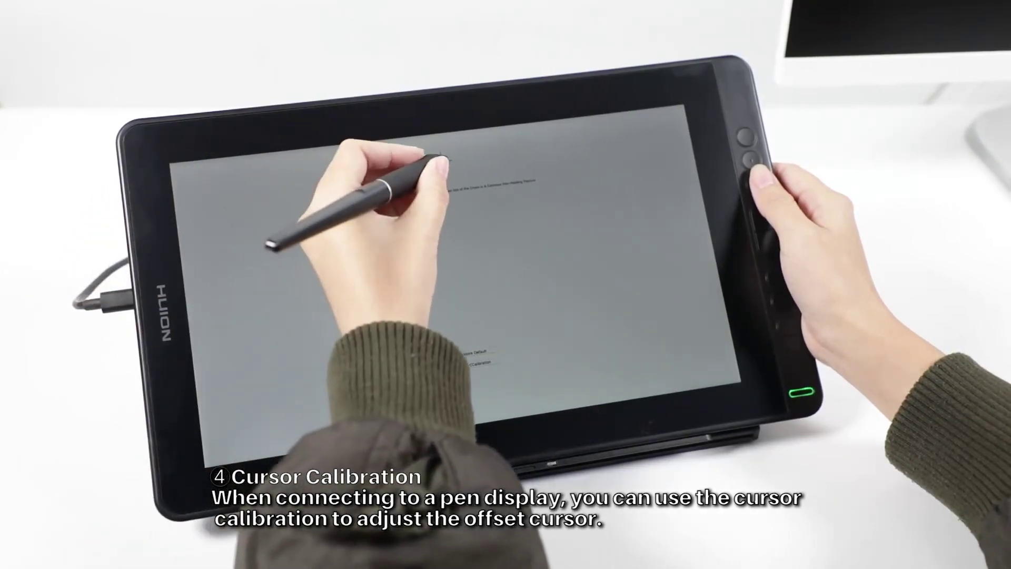
left_click(639, 129)
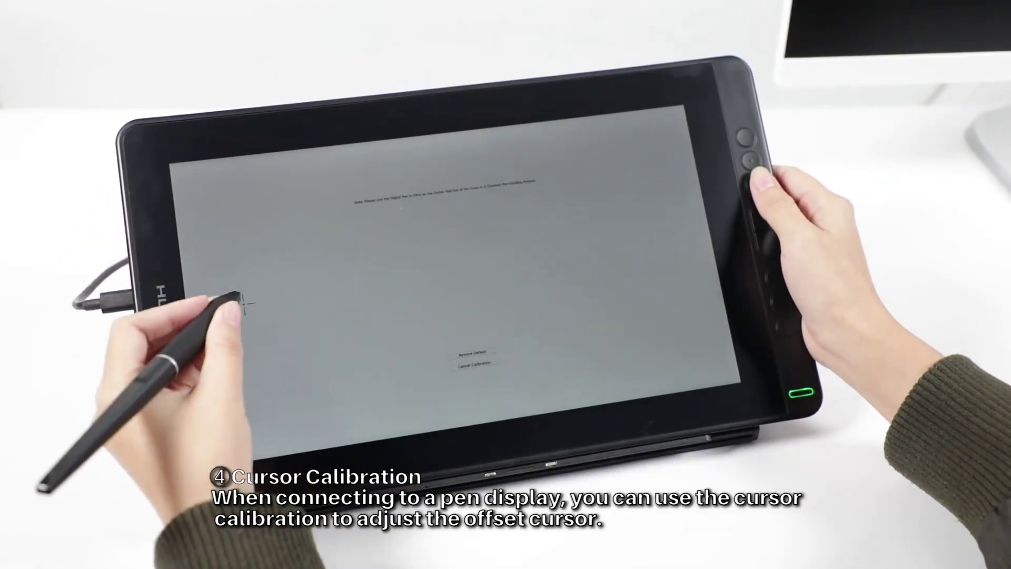
left_click(244, 304)
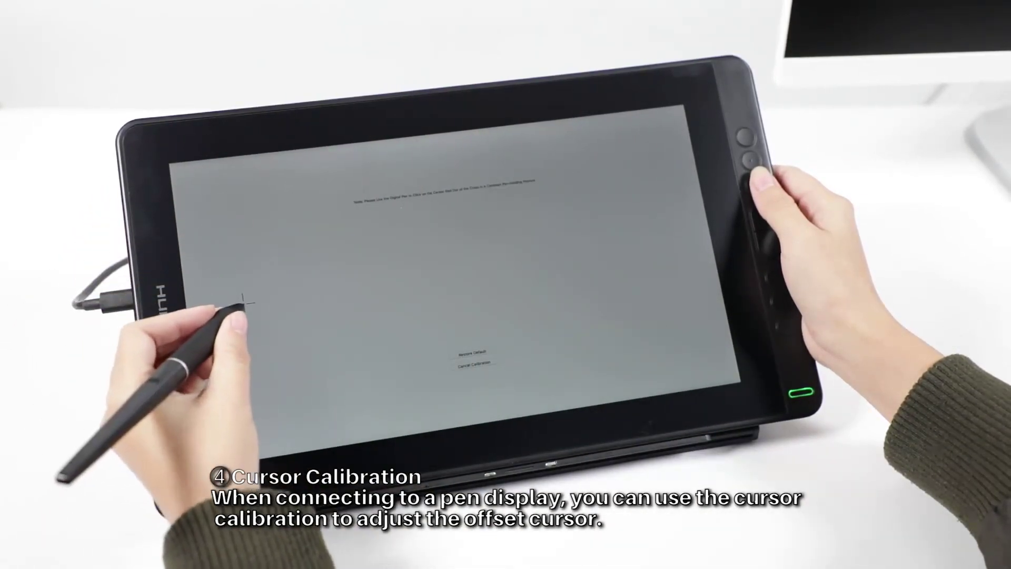
left_click(458, 273)
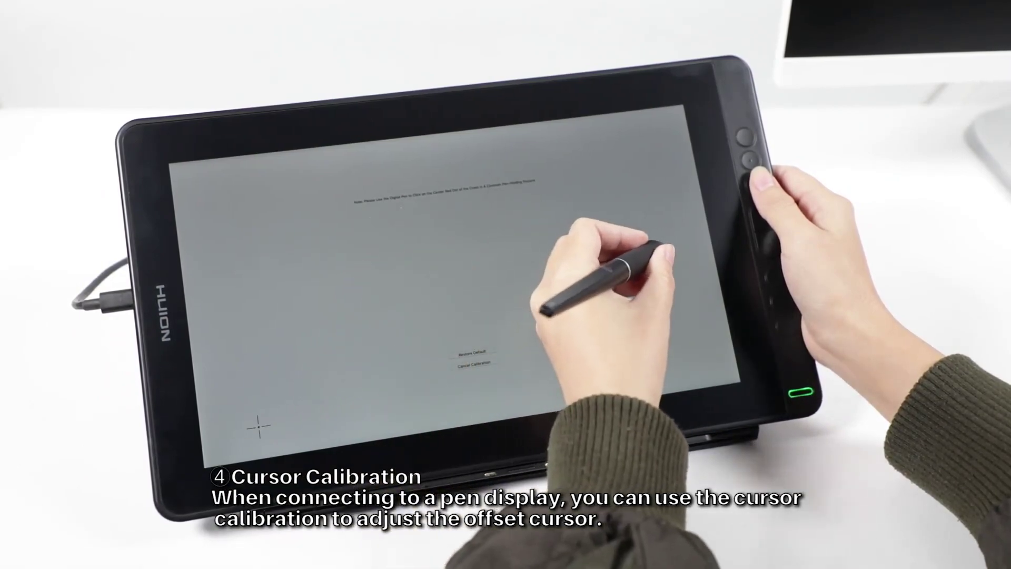
left_click(258, 425)
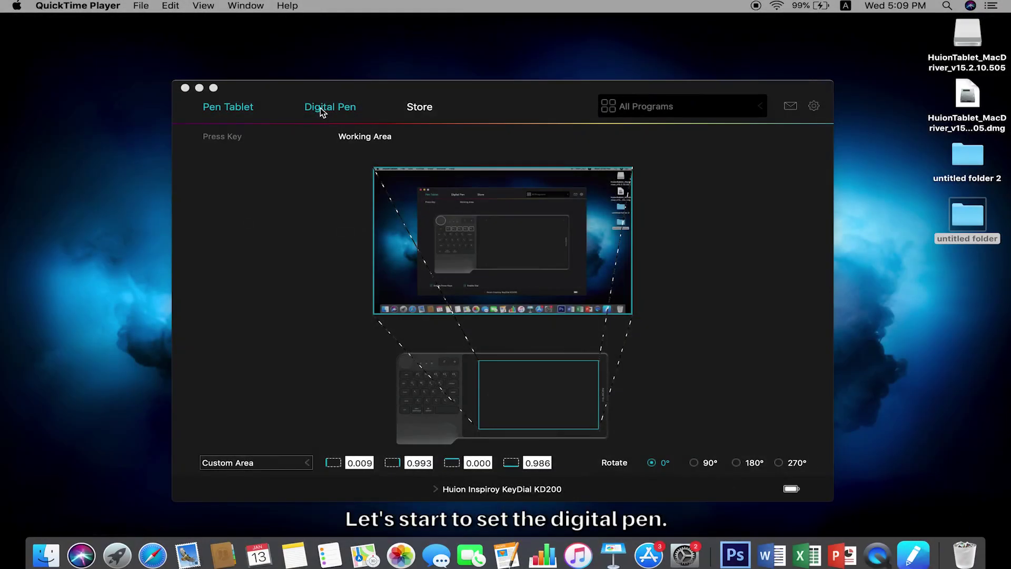
Step: Examine the Keyboard Key, Mouse Key, Switch, Run Program and None functions available for a digital pen button
left_click(320, 107)
left_click(320, 107)
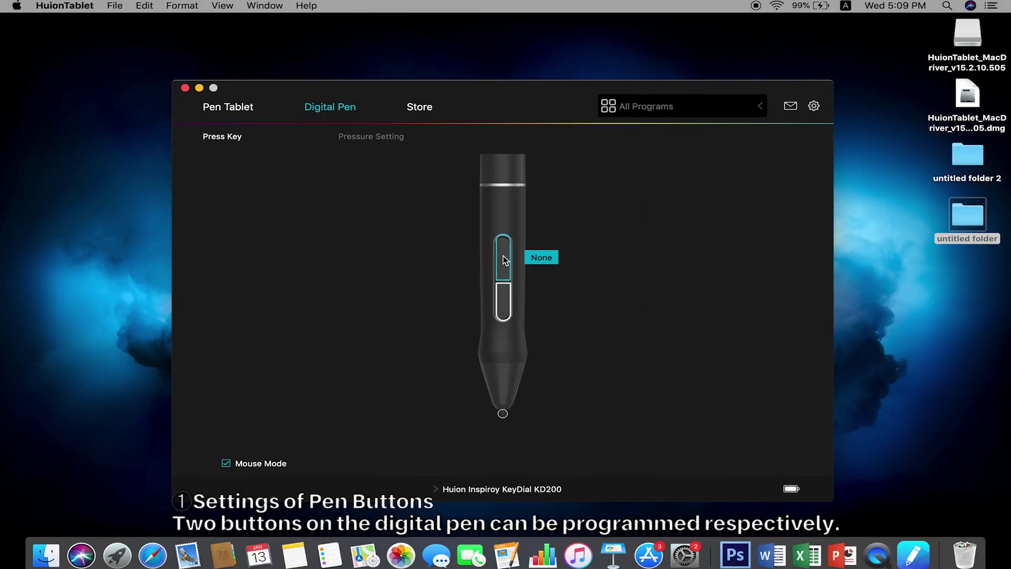
left_click(504, 305)
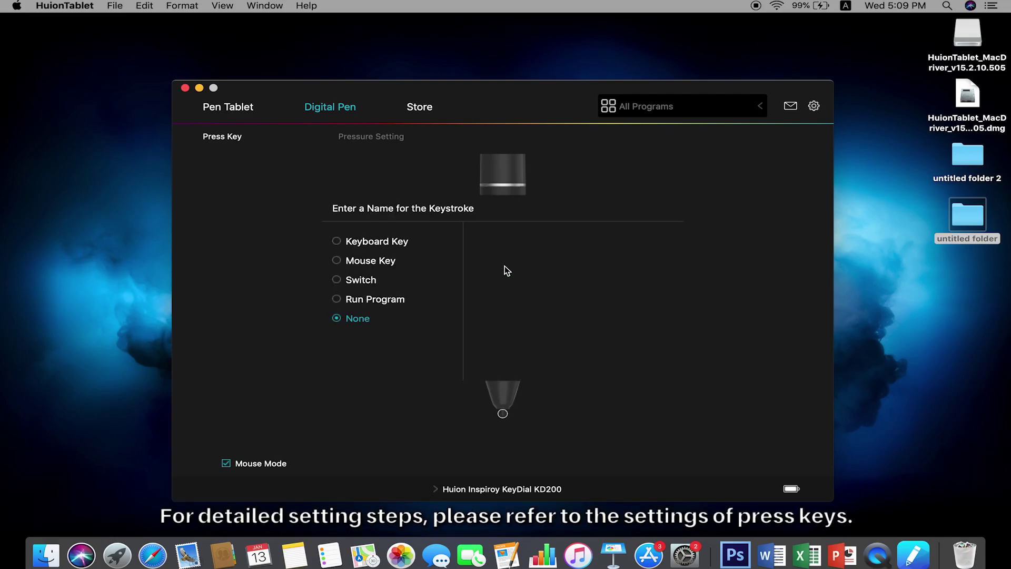
left_click(384, 242)
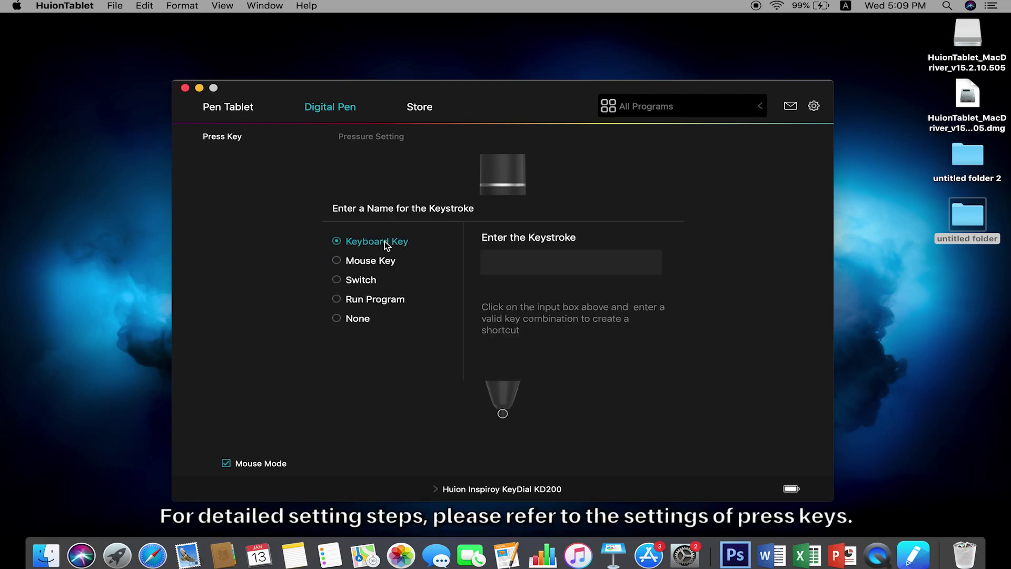
left_click(381, 260)
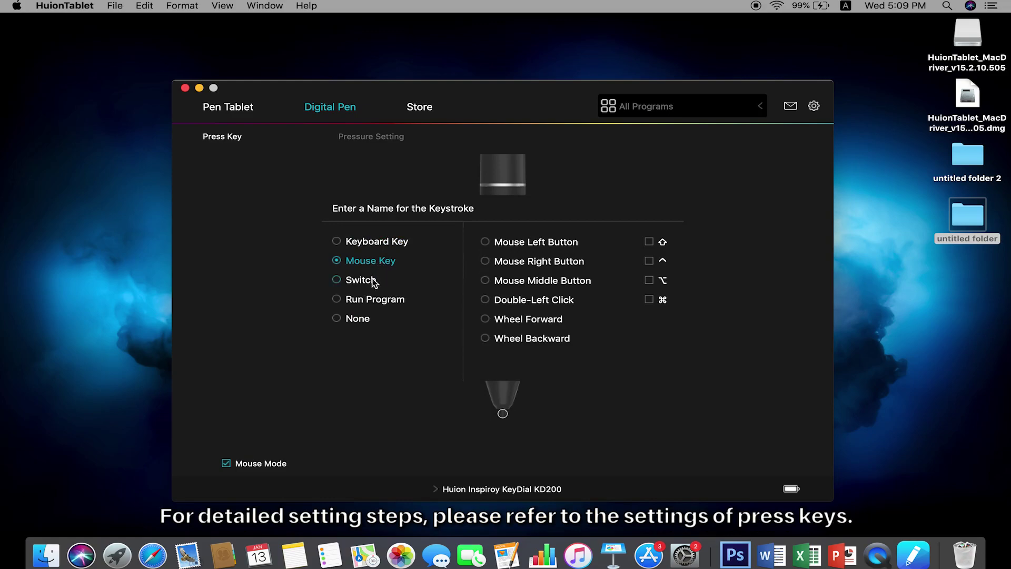
left_click(373, 282)
left_click(372, 300)
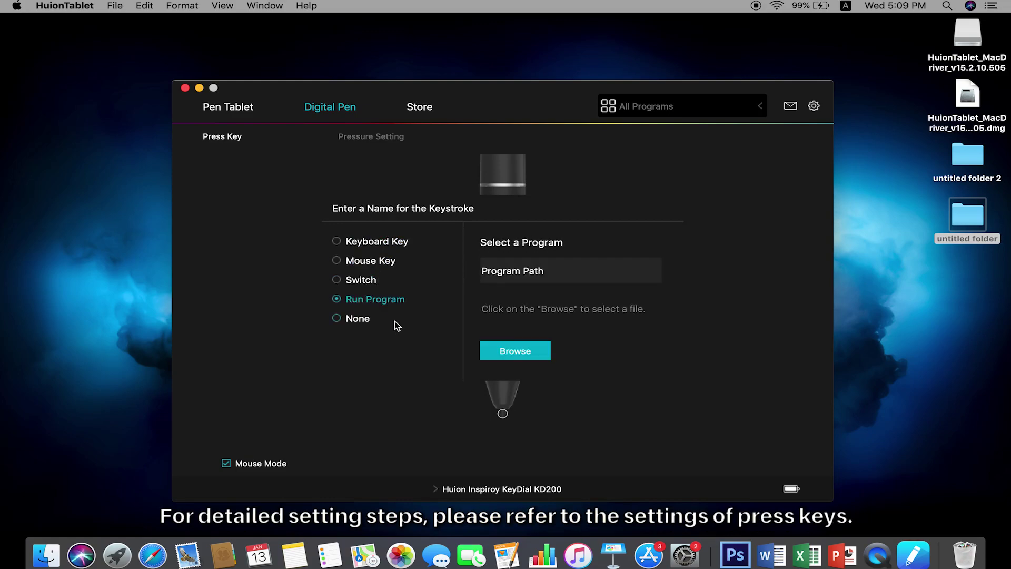
left_click(373, 327)
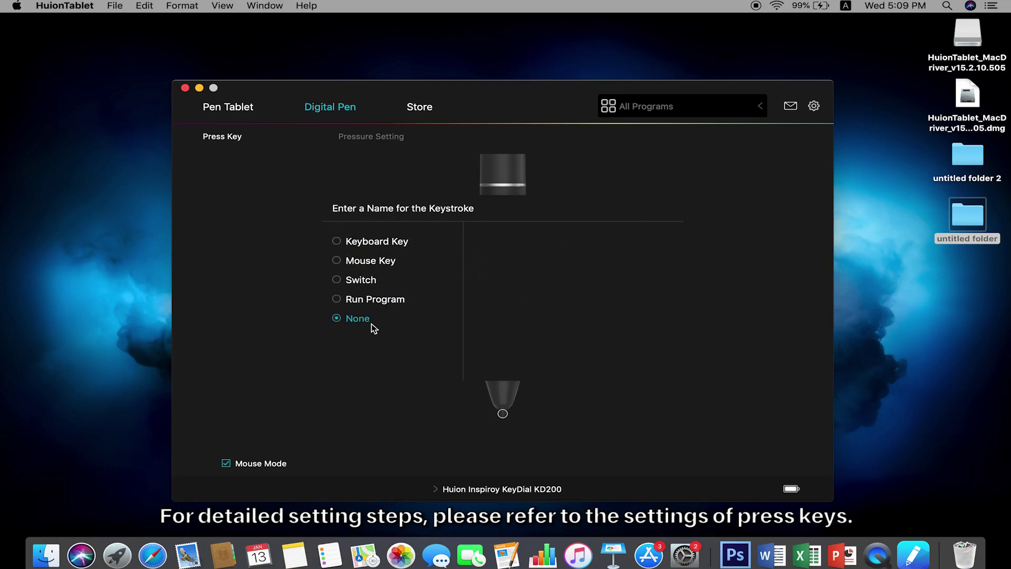
left_click(433, 426)
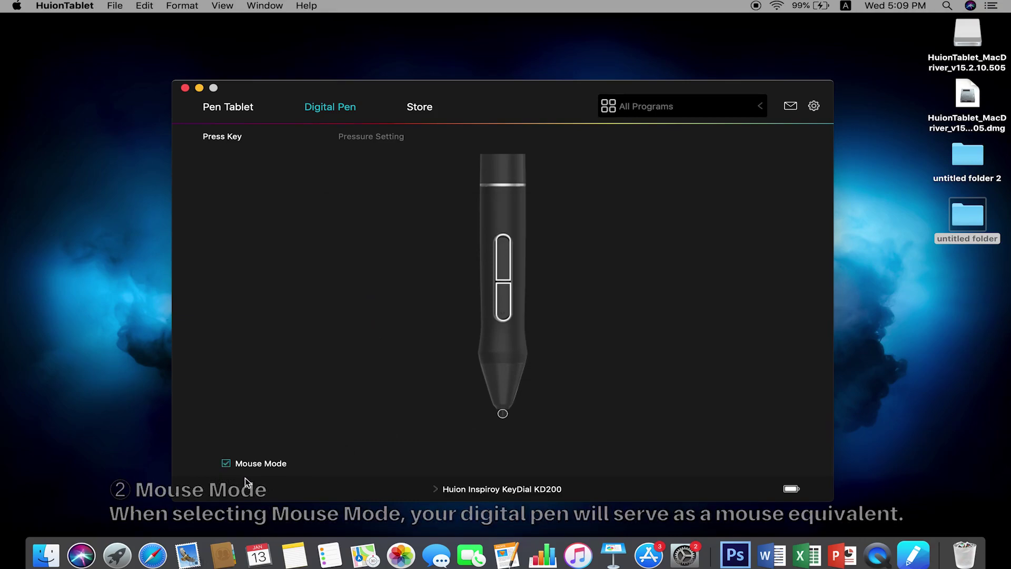
Step: Set the digital pen's nib to Invalid
left_click(503, 415)
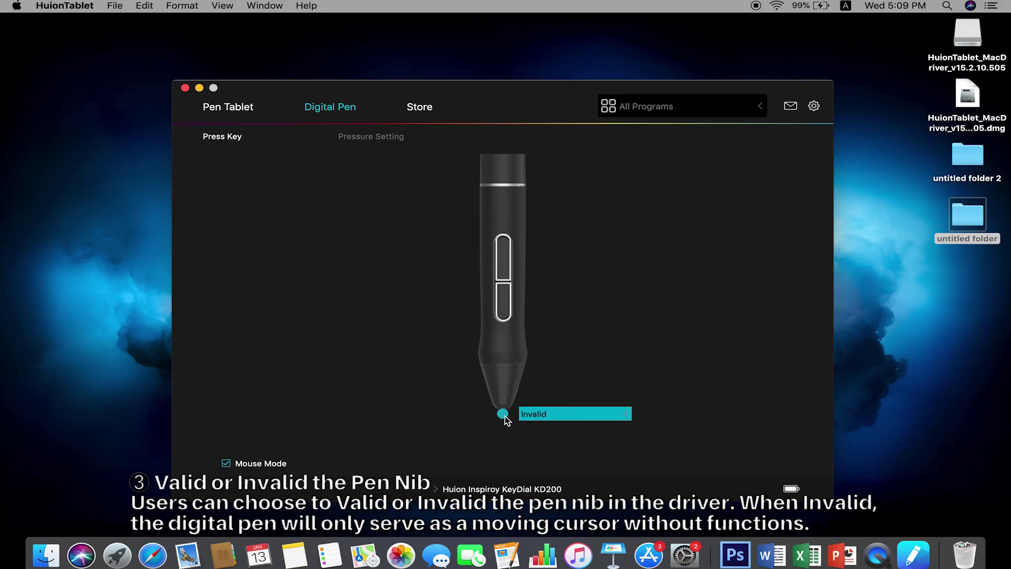
left_click(533, 415)
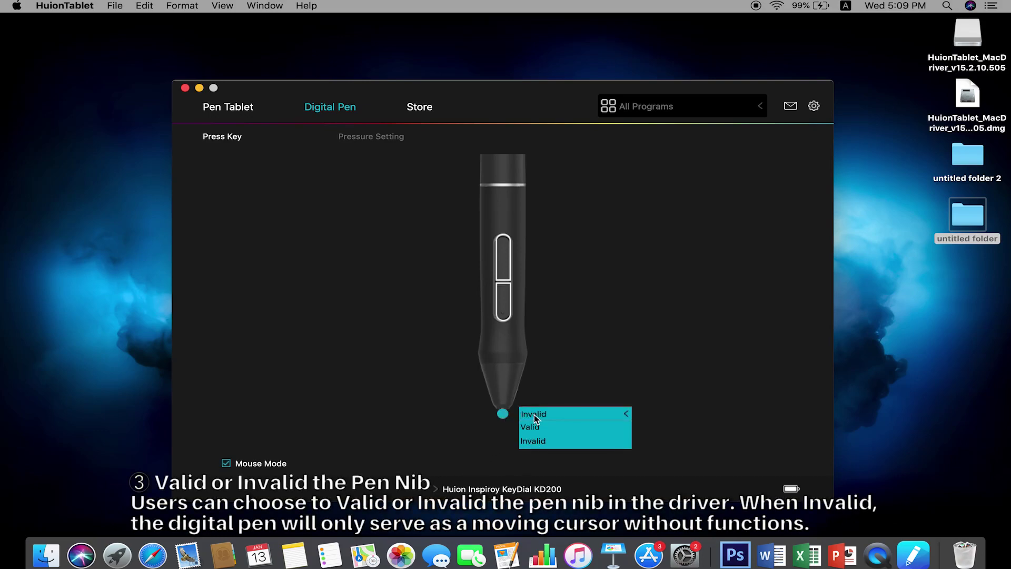
left_click(551, 441)
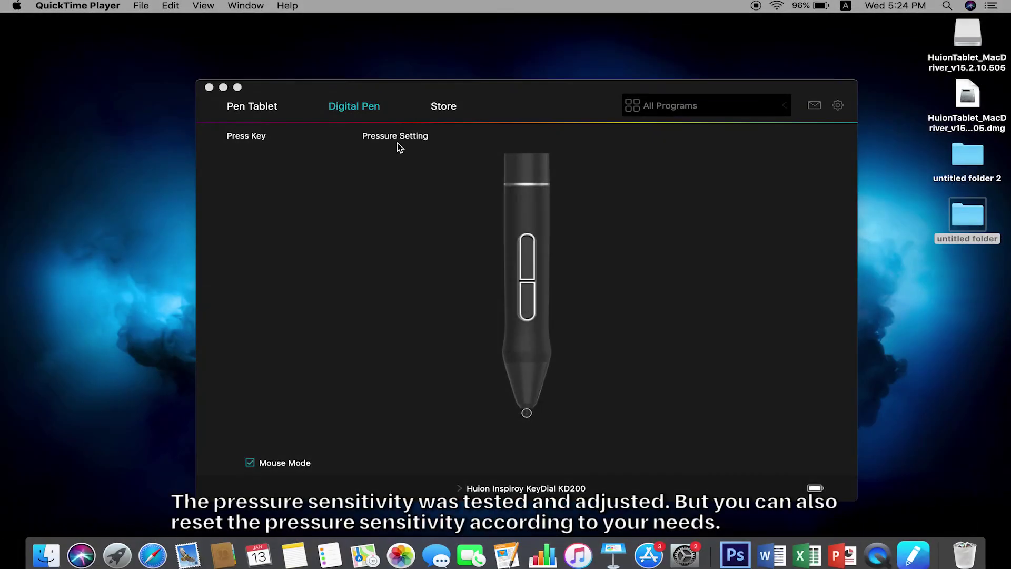
Step: Open the digital pen's pressure settings and draw three slanted strokes in the Pressure Test area
left_click(397, 143)
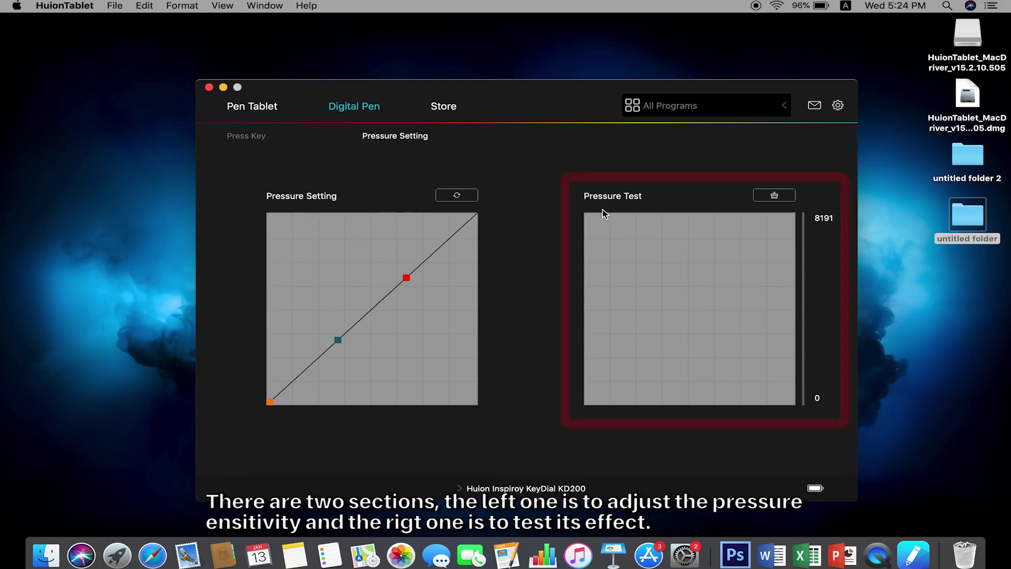
left_click_drag(643, 219, 602, 367)
left_click_drag(694, 245, 640, 403)
left_click_drag(748, 240, 685, 403)
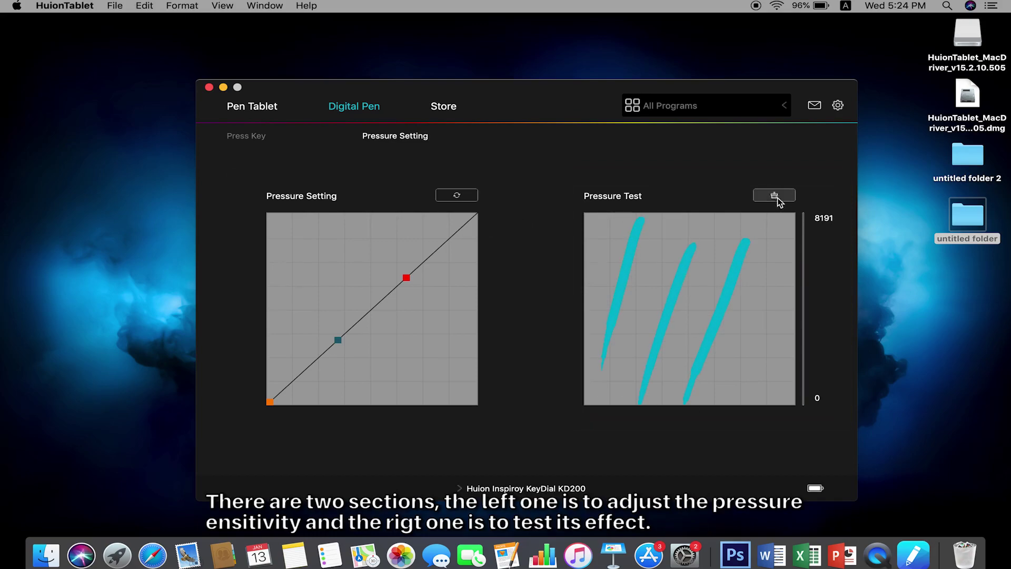
Step: Clear the Pressure Test area, bend the curve toward its upper-left corner with the two middle points, and draw three test strokes
left_click(776, 197)
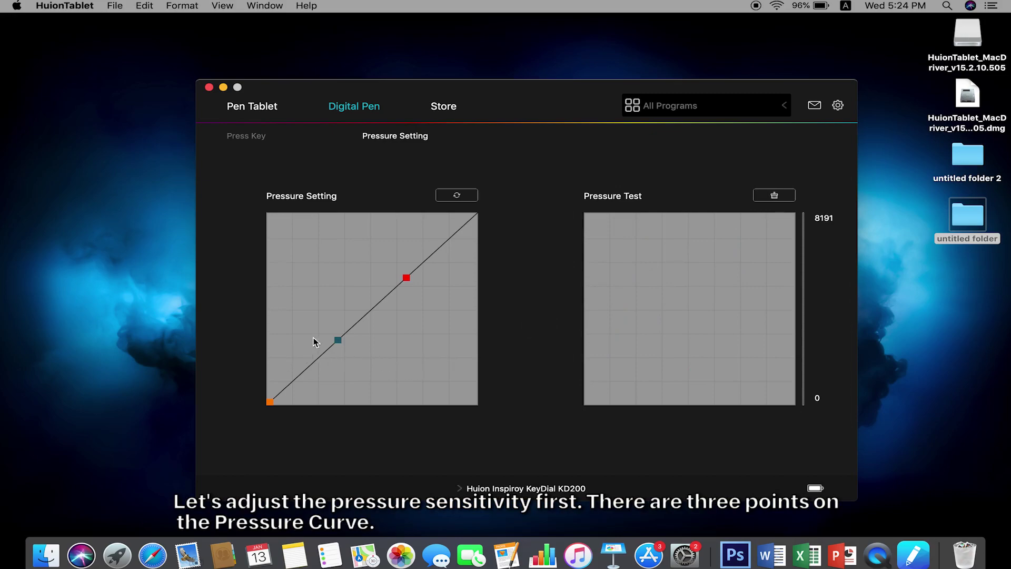
left_click_drag(337, 337, 277, 262)
left_click_drag(407, 277, 362, 224)
left_click_drag(631, 227, 594, 403)
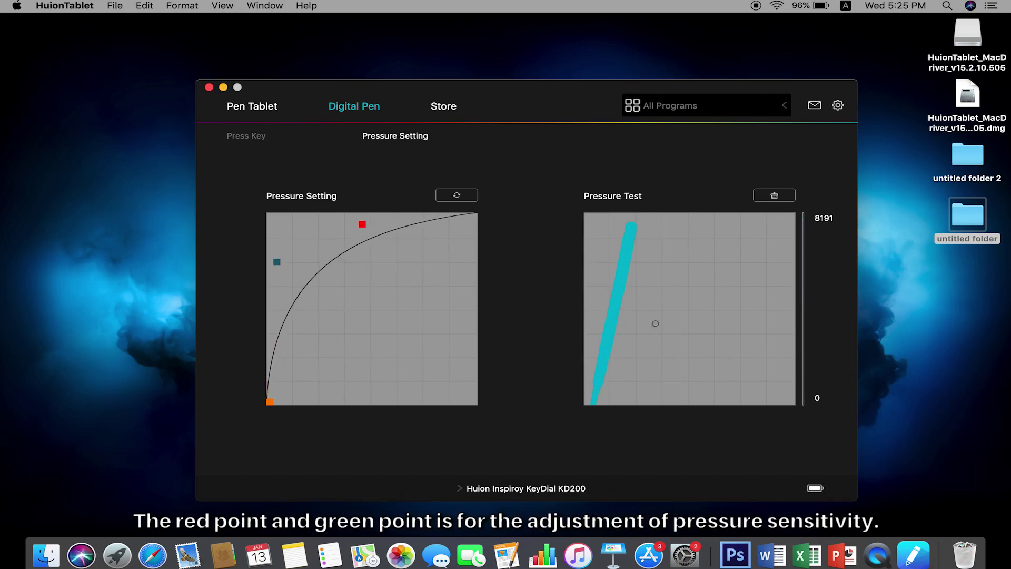
left_click_drag(676, 238, 642, 381)
left_click_drag(734, 242, 684, 394)
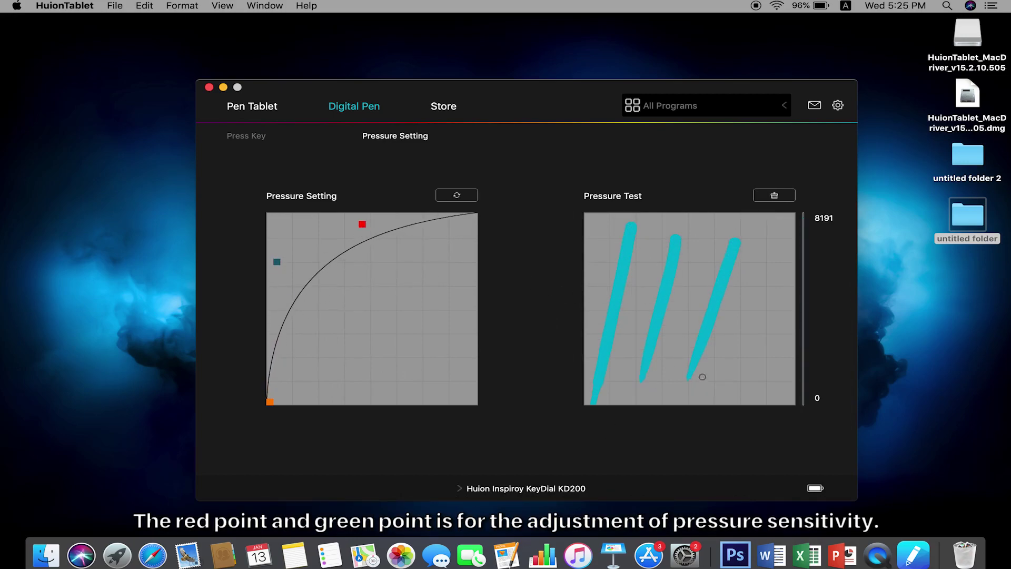
Step: Reset the pressure test and curve, and test the curve with three strokes after bending it toward its lower-right corner
left_click(774, 195)
left_click(455, 195)
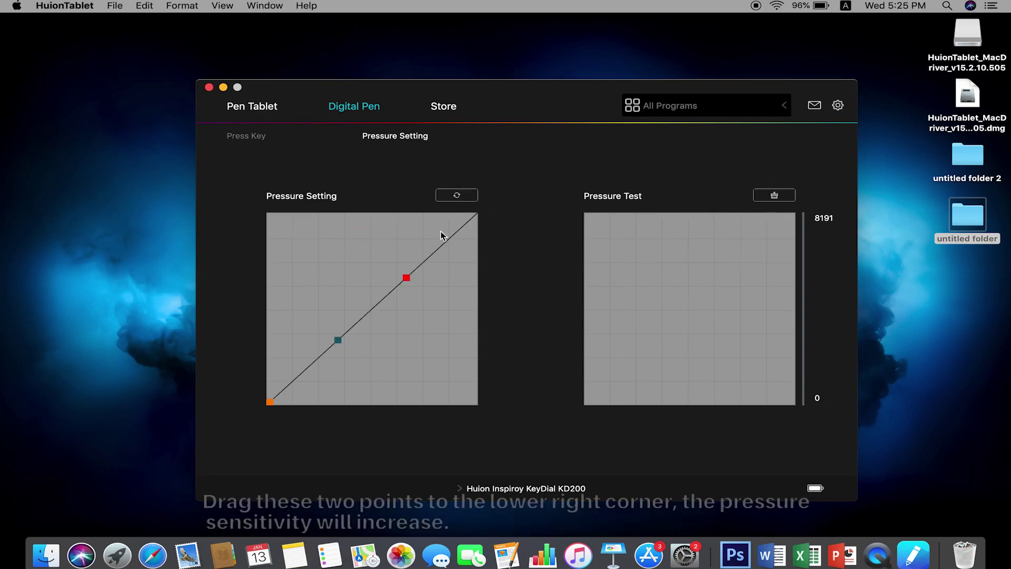
left_click_drag(343, 339, 414, 368)
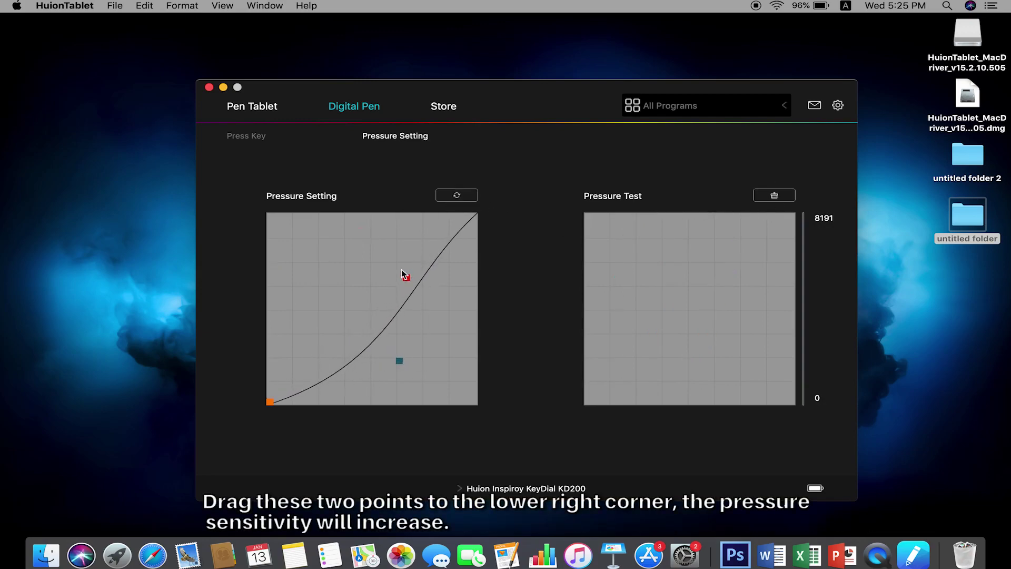
left_click_drag(401, 270, 468, 289)
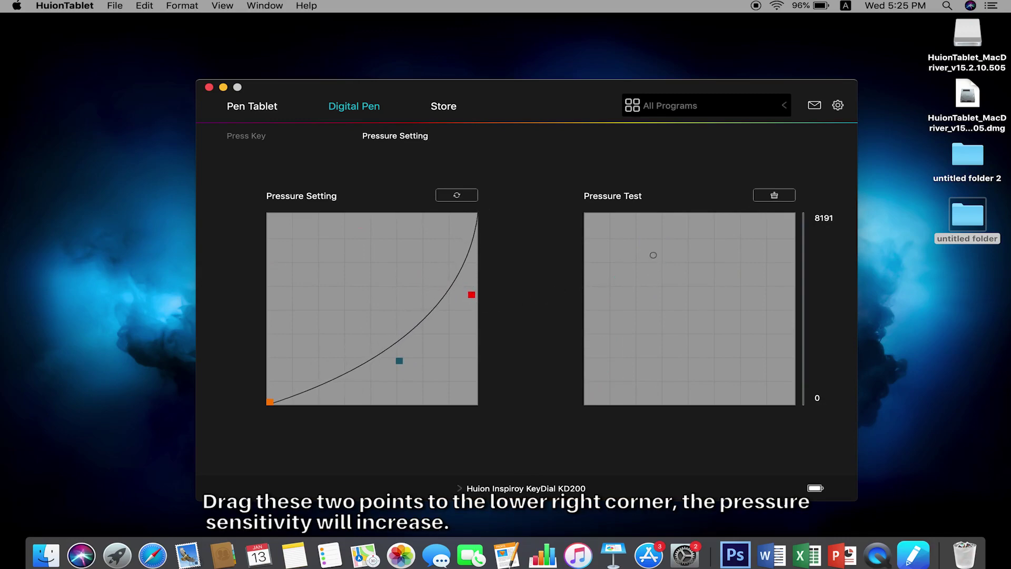
left_click_drag(645, 270, 615, 362)
left_click_drag(695, 250, 644, 404)
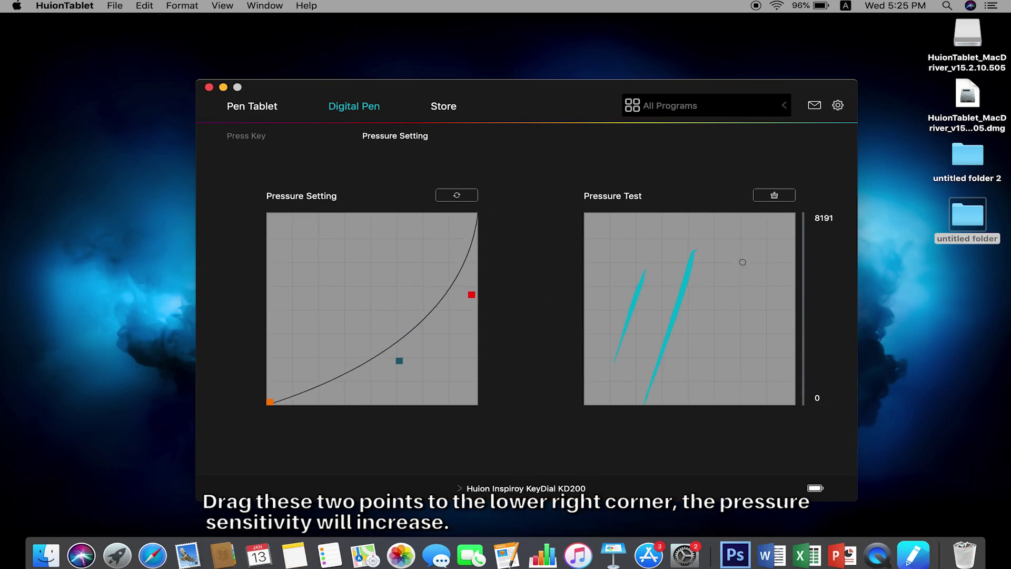
left_click_drag(747, 260, 716, 380)
Step: Reset the pressure test and curve, and draw three test strokes with the curve's orange start point shifted right along the baseline
left_click(779, 196)
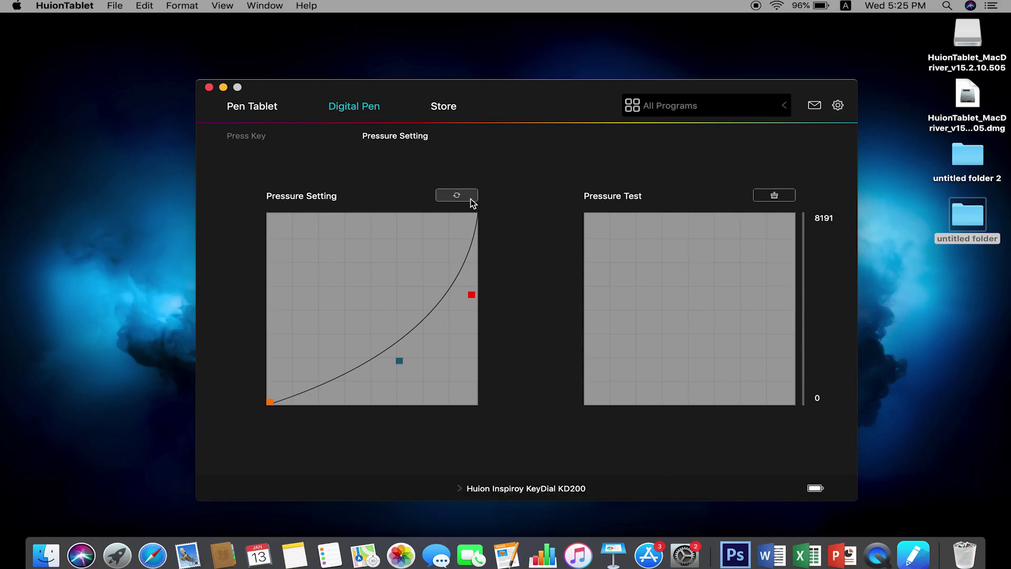
left_click(456, 195)
left_click_drag(271, 403, 340, 387)
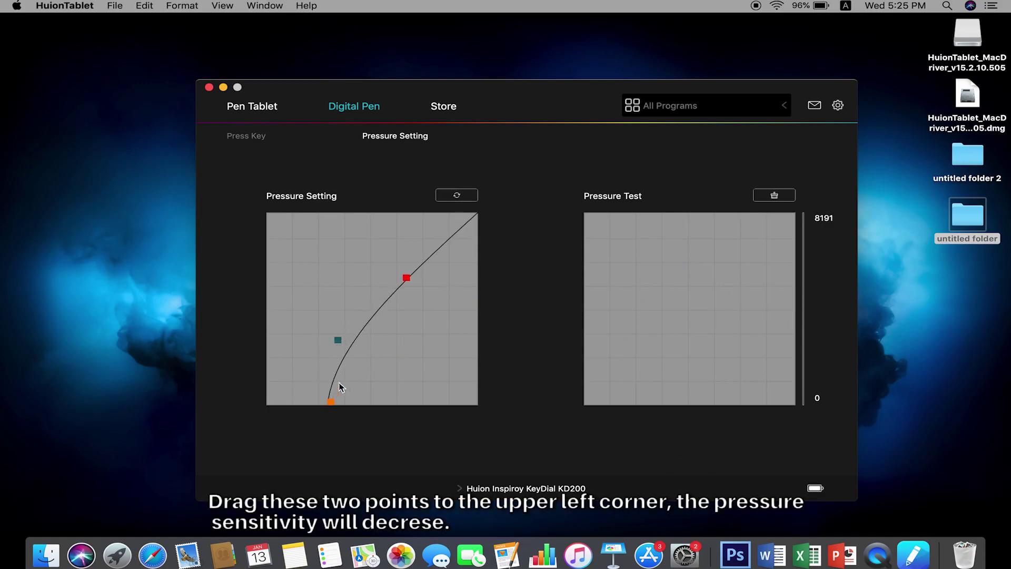
left_click_drag(658, 253, 615, 404)
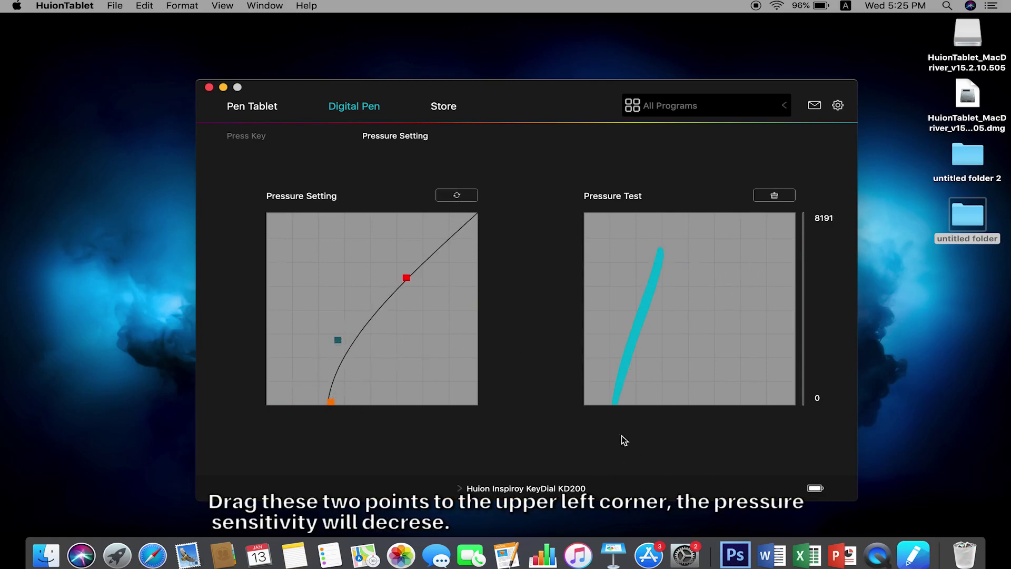
left_click_drag(726, 264, 690, 378)
left_click_drag(763, 262, 746, 324)
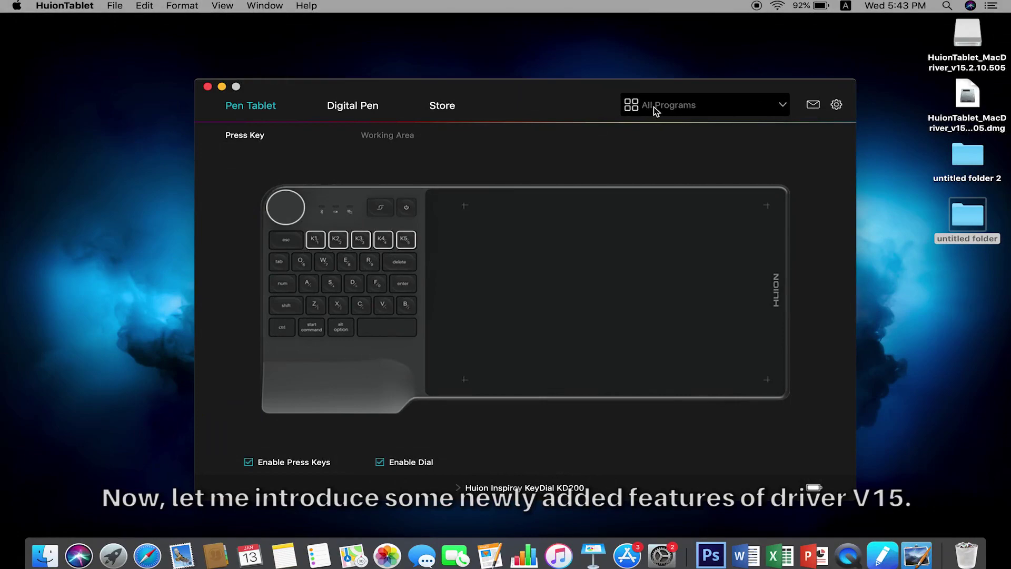
Step: Add Adobe Photoshop CS6 as a program and assign the Command+Delete keystroke to its K5 press key
left_click(654, 108)
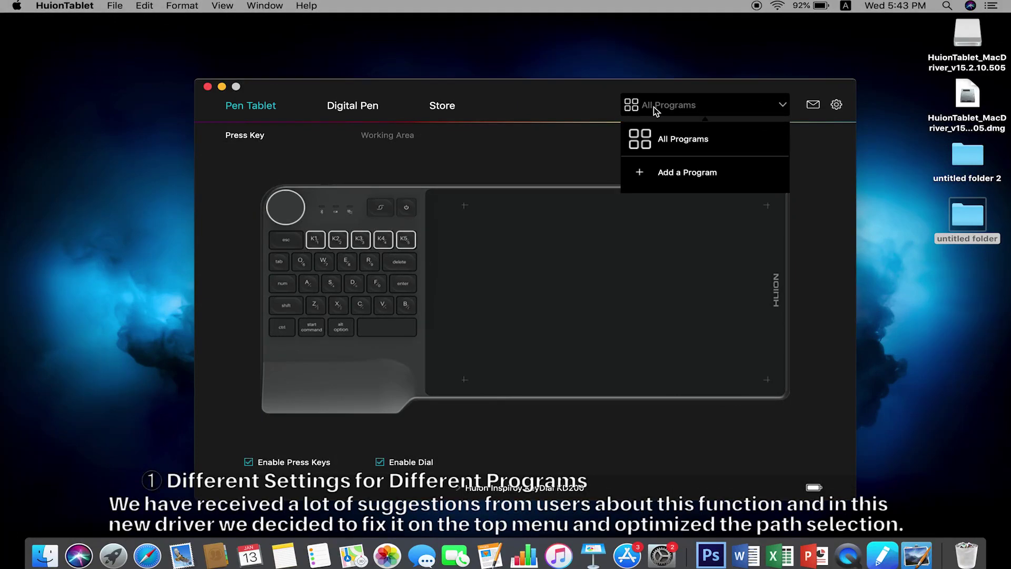
left_click(676, 172)
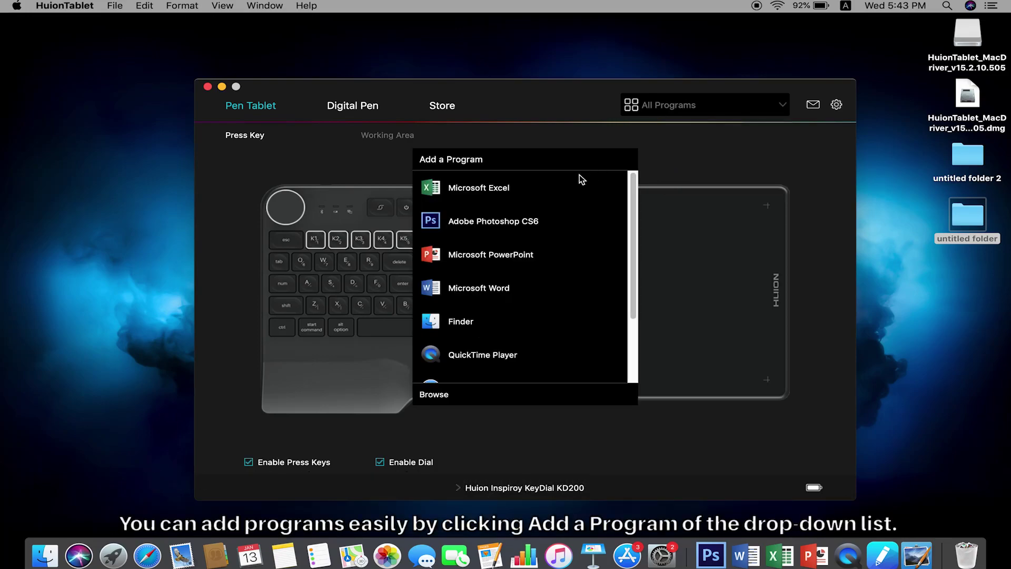
left_click(501, 221)
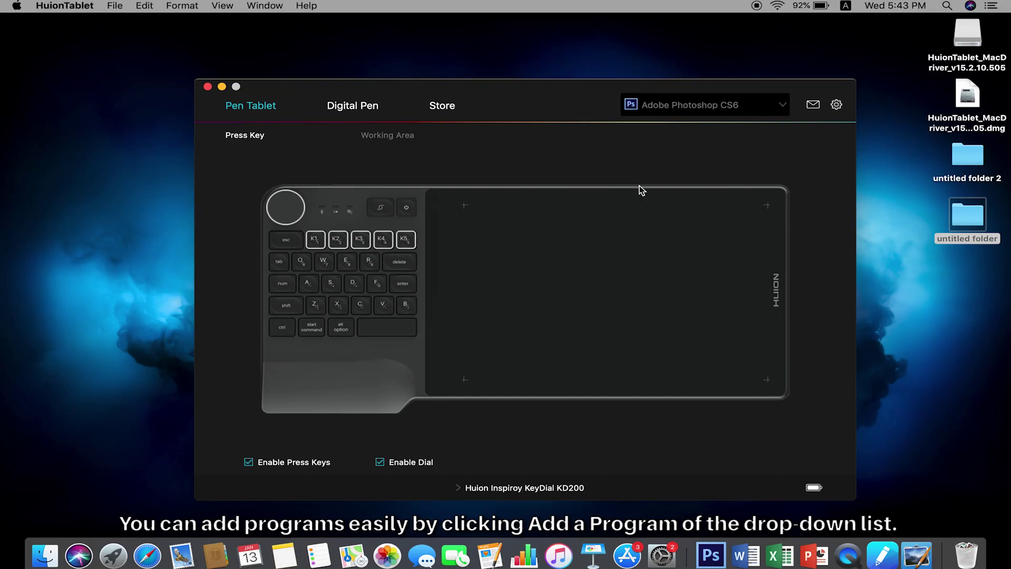
left_click(405, 240)
left_click(405, 255)
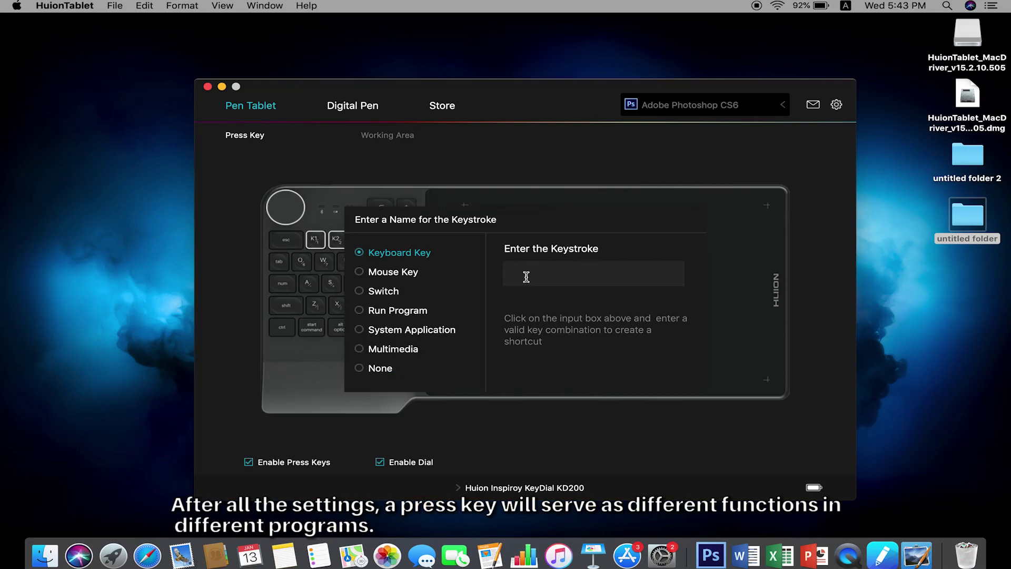
key("super+g")
left_click(692, 426)
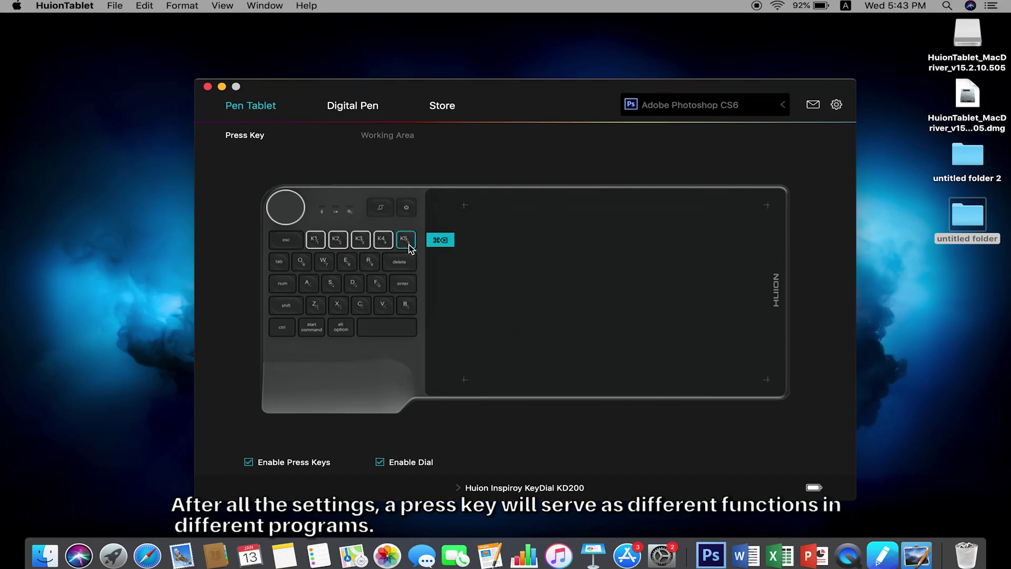
Step: Add Microsoft Word as a program and assign the Command+P keystroke to its K5 press key
left_click(740, 111)
left_click(701, 207)
left_click(504, 289)
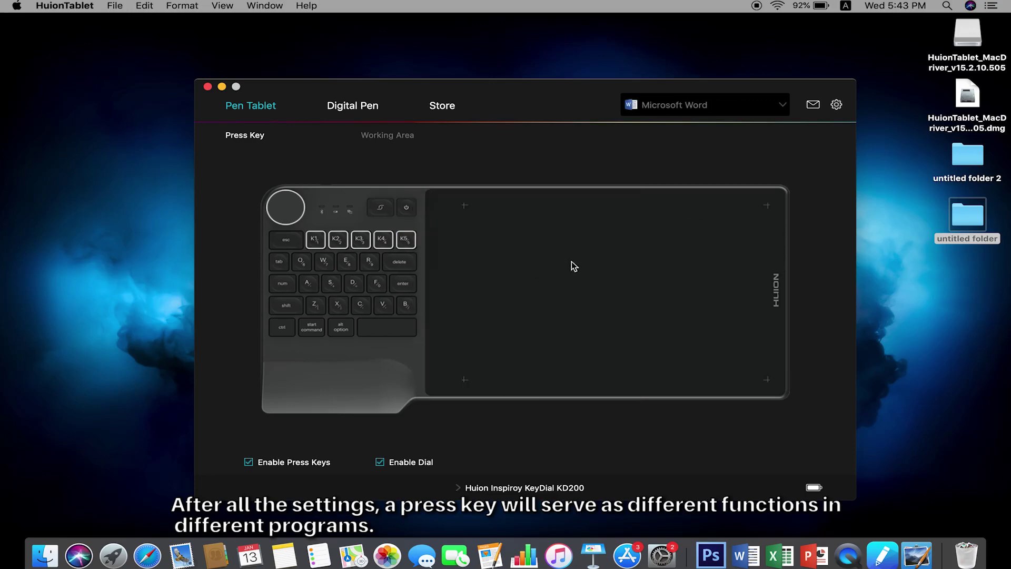
left_click(409, 244)
left_click(408, 252)
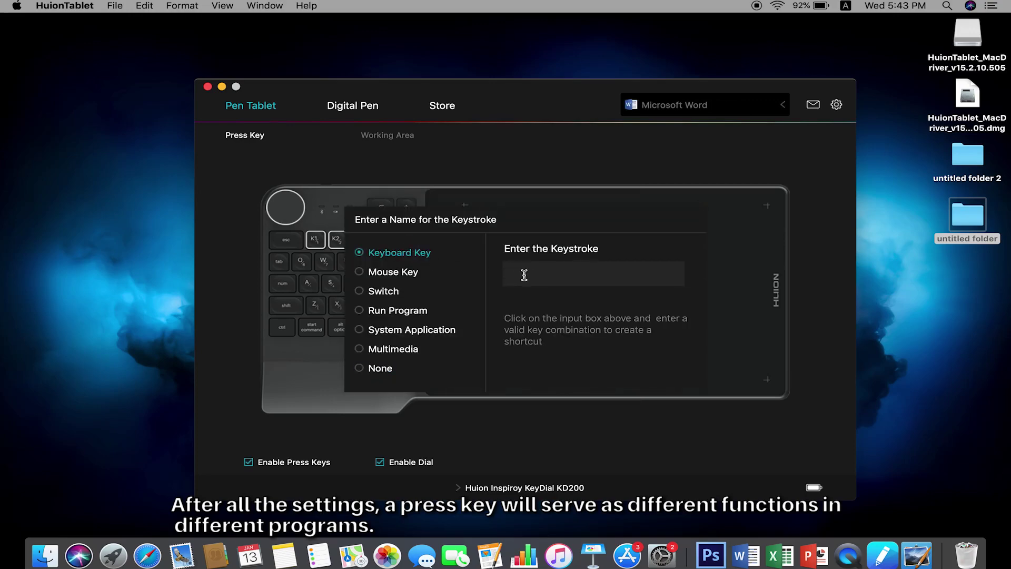
key("super+p")
left_click(657, 420)
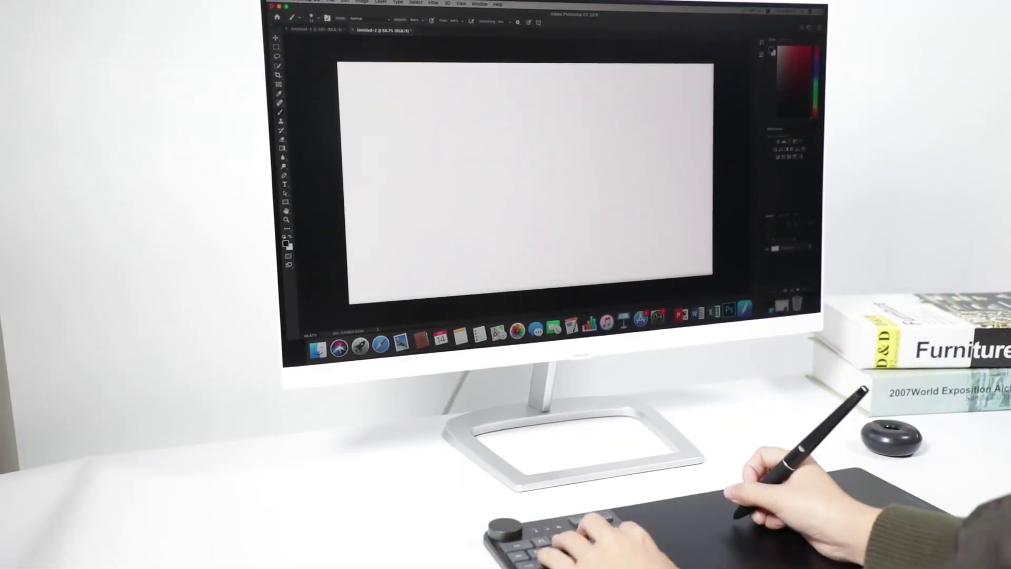
left_click_drag(426, 131, 596, 120)
left_click_drag(429, 171, 585, 154)
left_click_drag(428, 207, 597, 195)
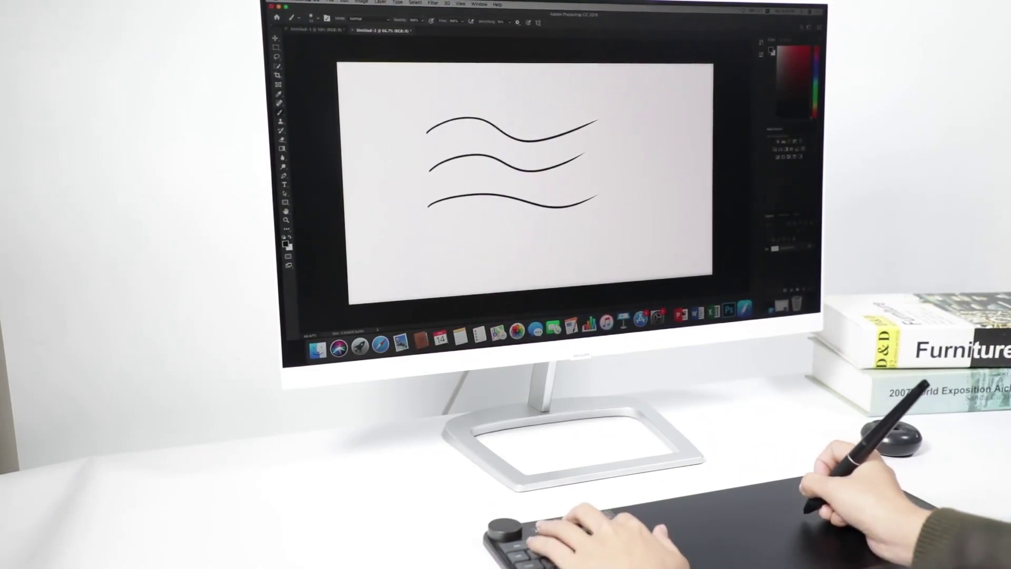
key("super+z")
key("super+z")
key("super+z")
left_click(697, 314)
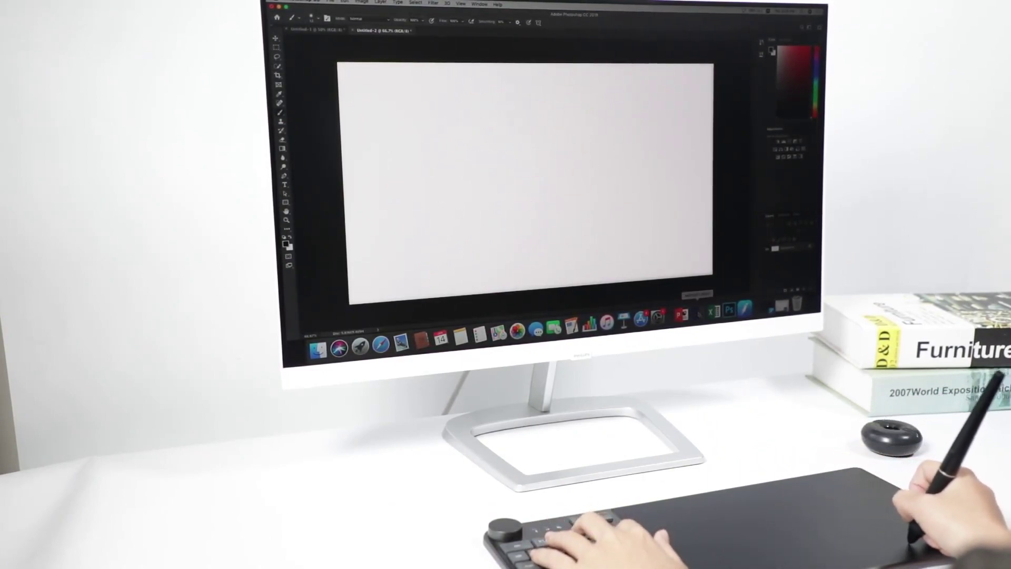
type("asd")
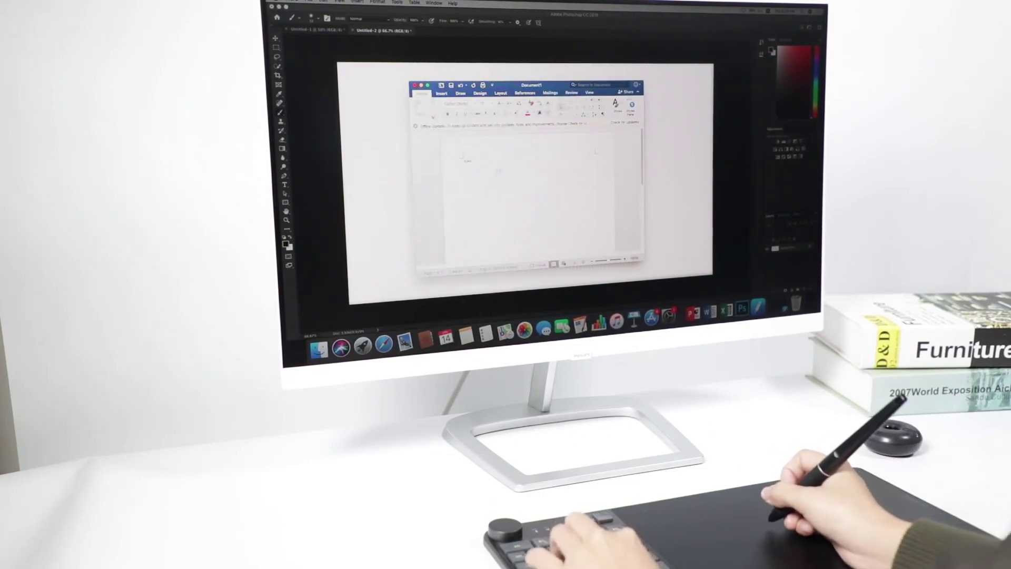
type("asdasdasd")
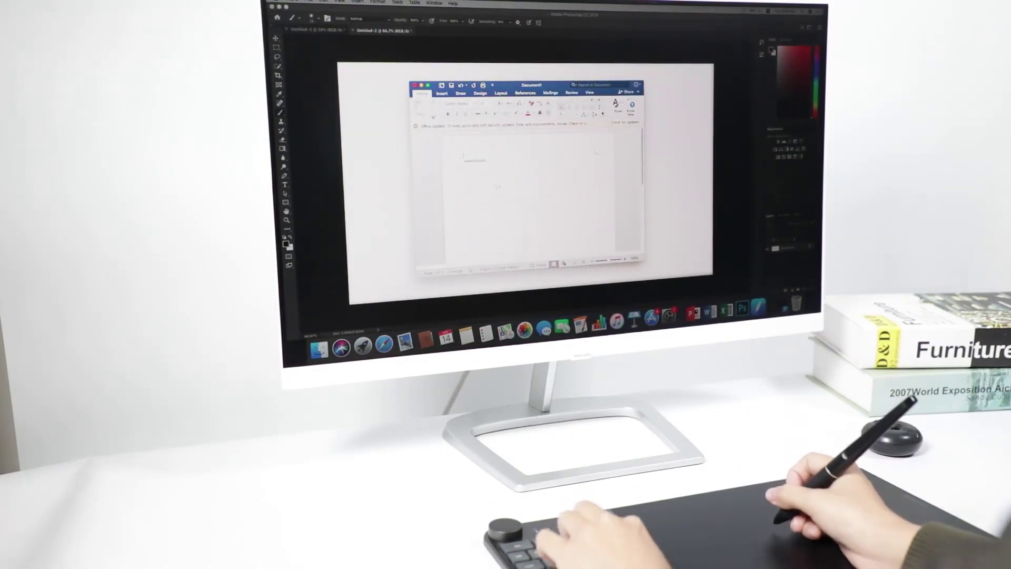
key("super+s")
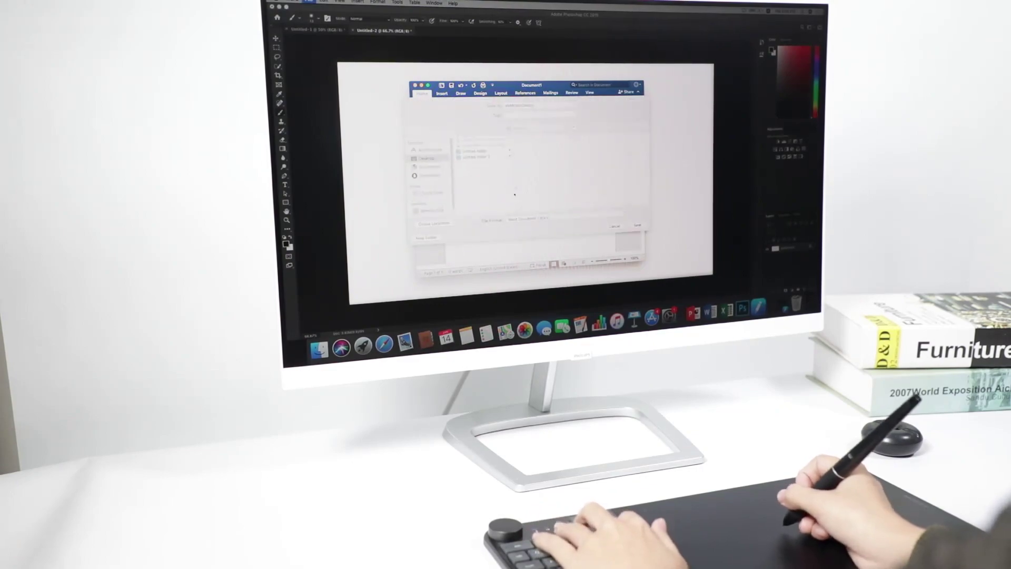
left_click(641, 226)
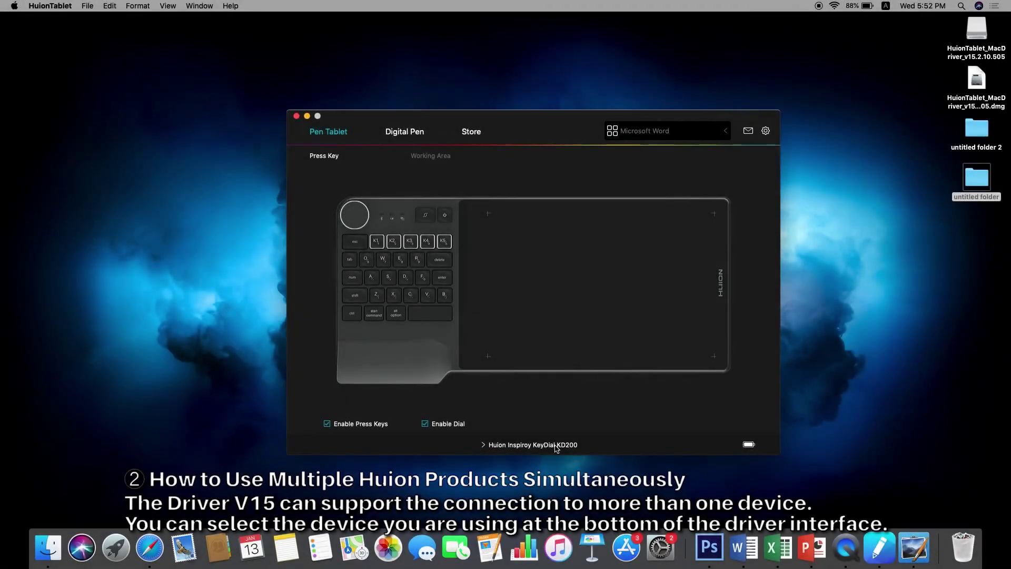
Step: Switch the active device to KAMVAS 13 GS1331 and back to Huion Inspiroy KeyDial KD200
left_click(556, 446)
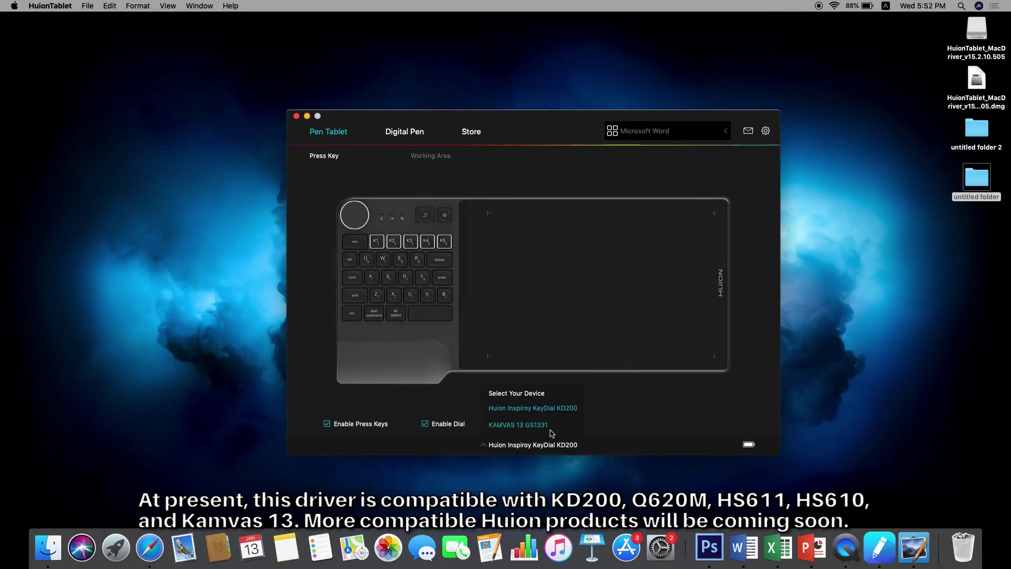
left_click(552, 432)
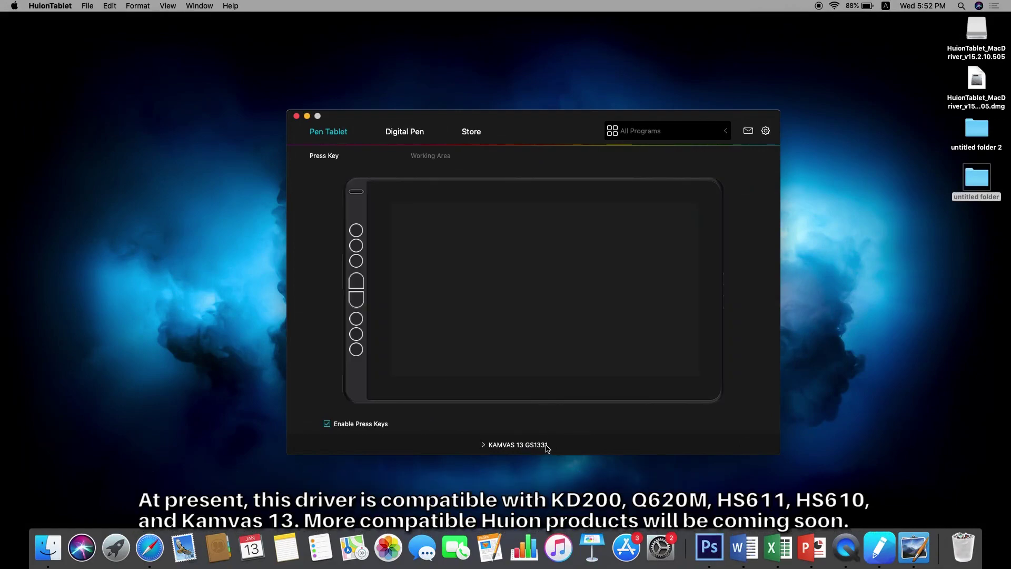
left_click(547, 446)
left_click(552, 415)
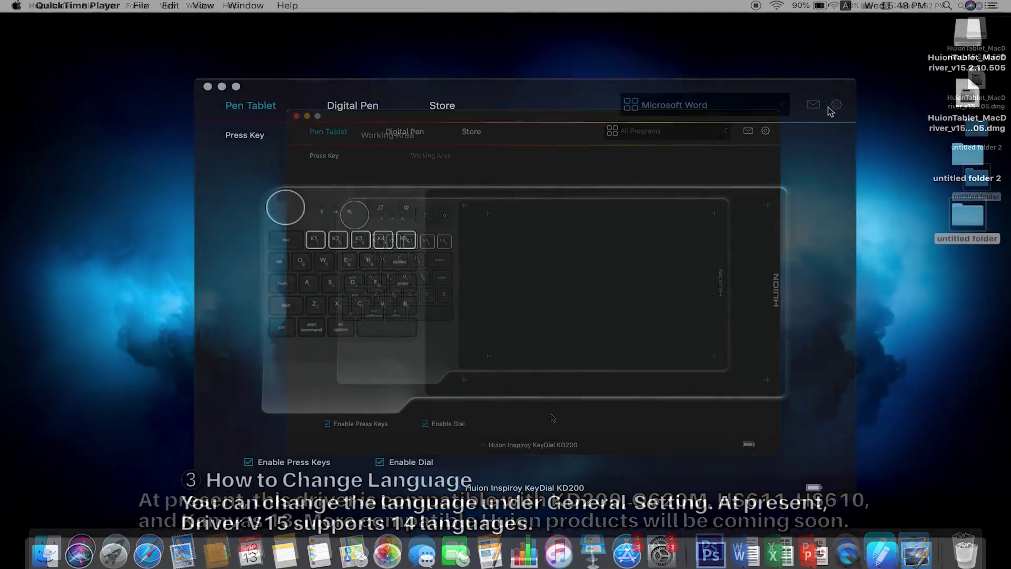
Step: Open the driver's General settings and look through the available interface languages, keeping English
left_click(836, 105)
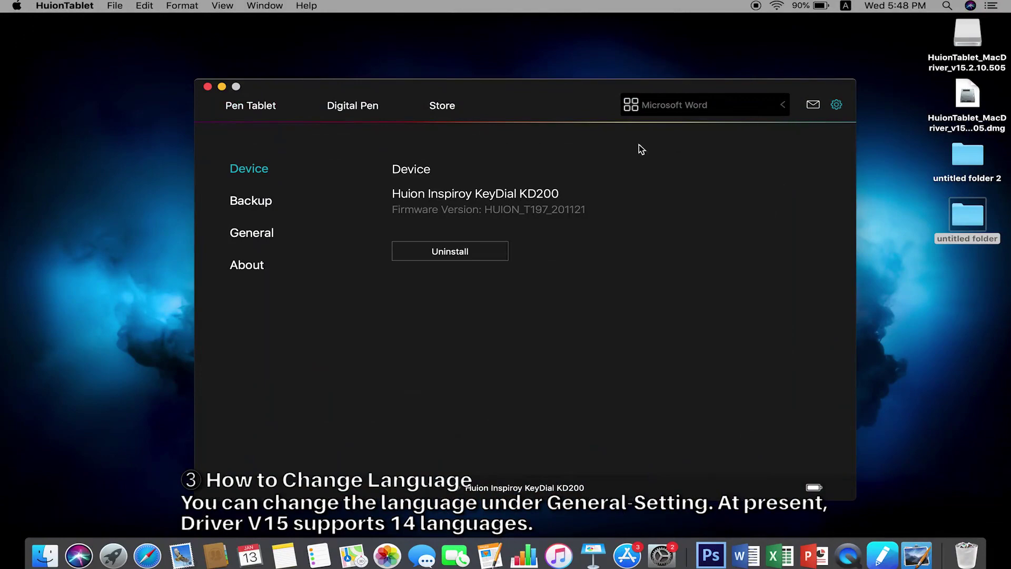
left_click(248, 235)
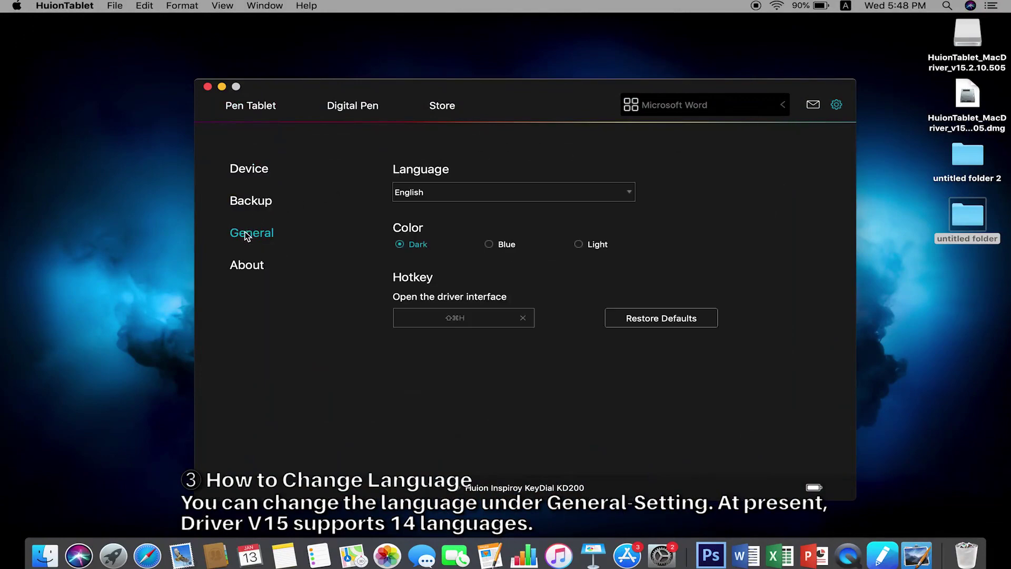
left_click(441, 202)
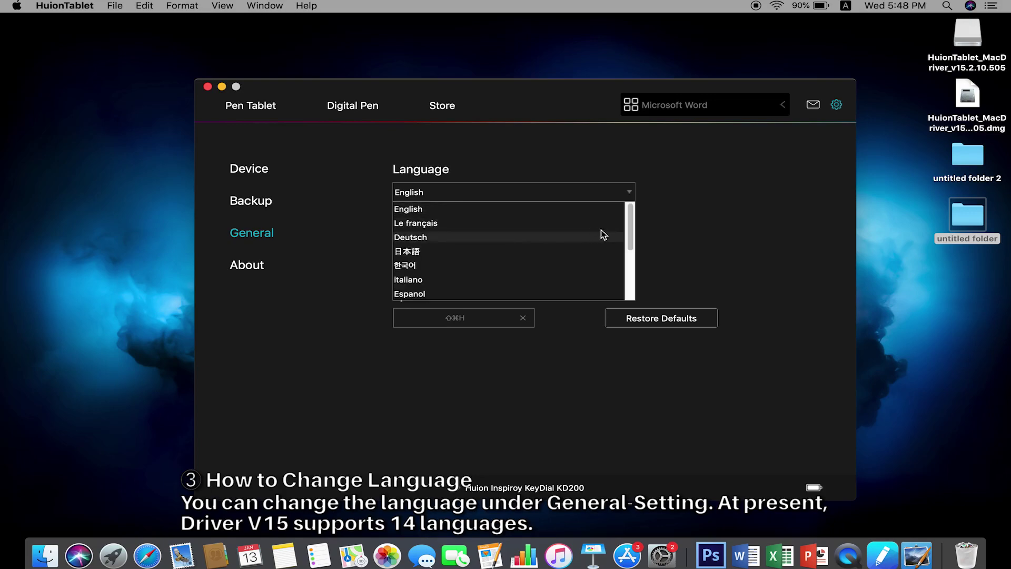
left_click_drag(630, 230, 625, 282)
left_click(685, 275)
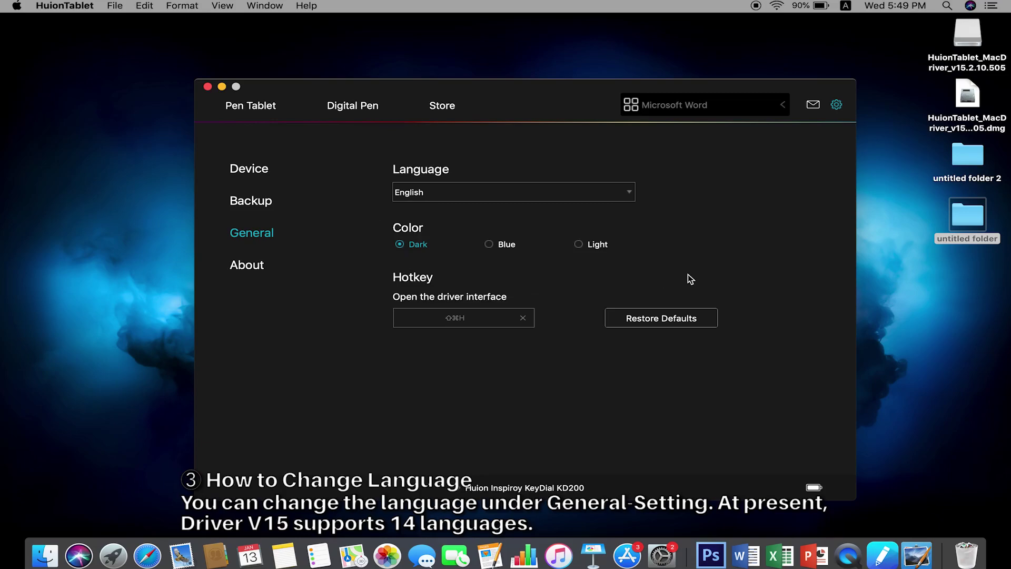
Step: Try the Blue and Light interface colors and return the driver's color to Dark
left_click(502, 247)
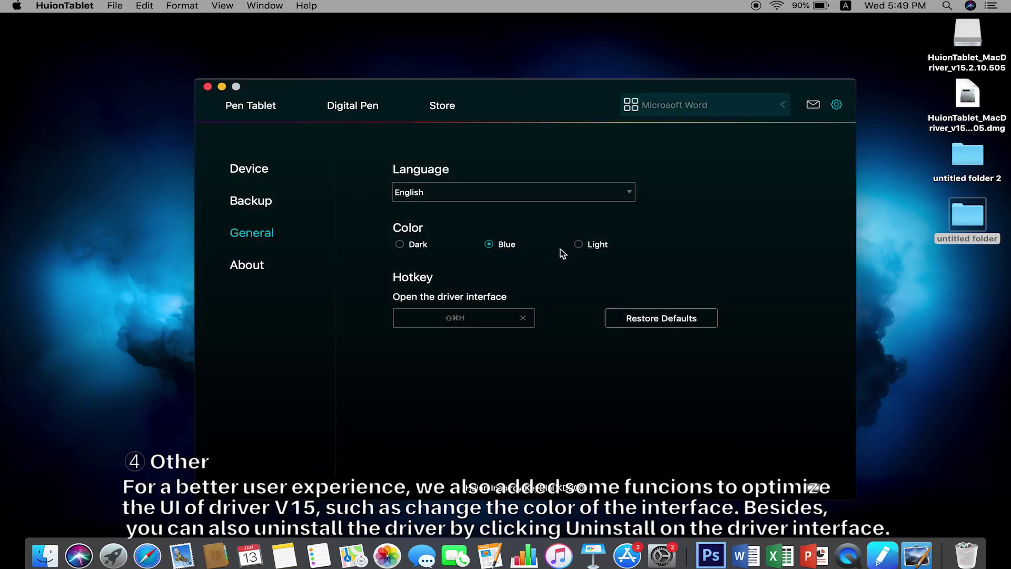
left_click(583, 247)
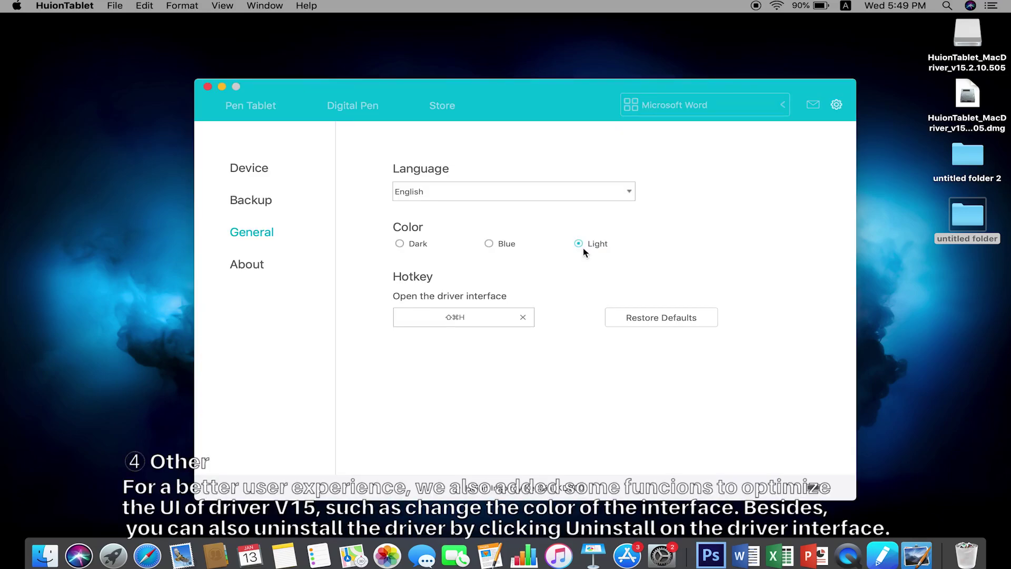
left_click(418, 248)
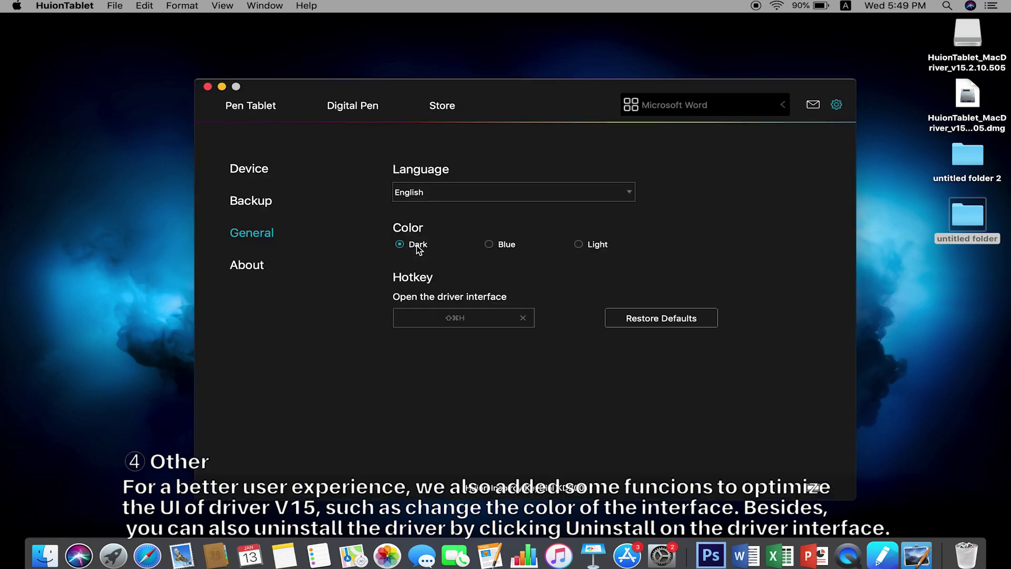
Step: Examine the driver's Device, Backup, General and About settings pages
left_click(265, 176)
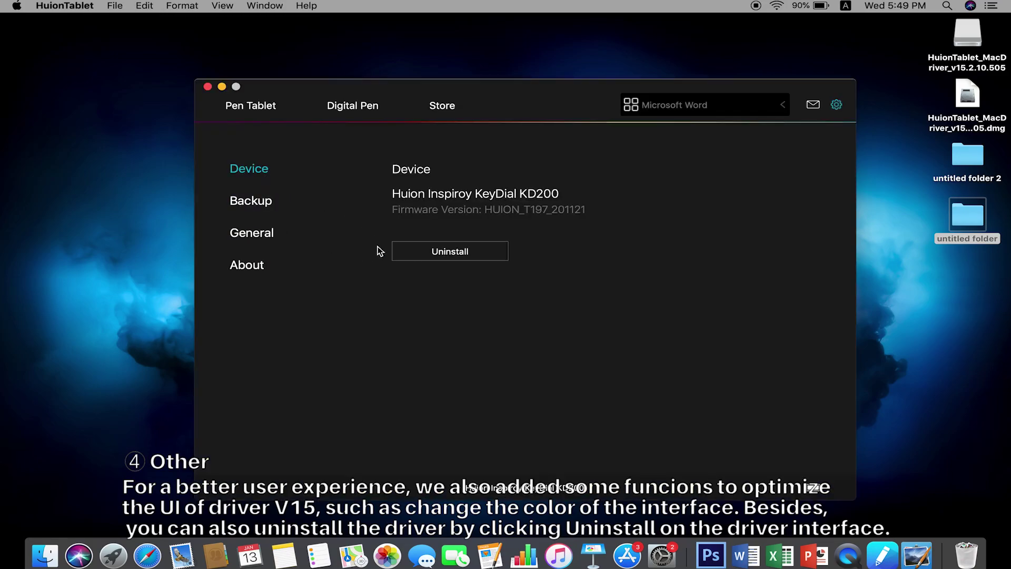
left_click(261, 208)
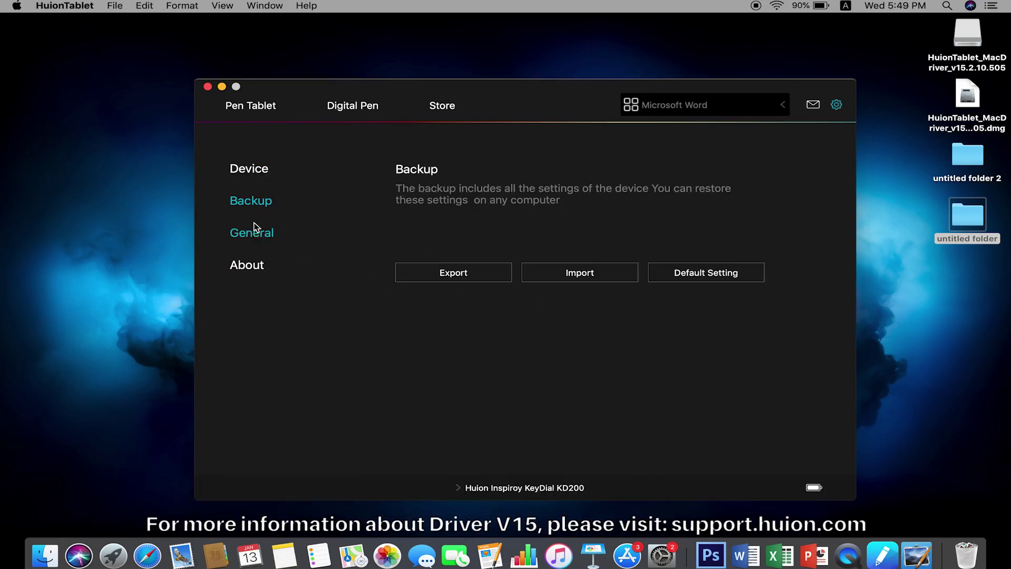
left_click(251, 237)
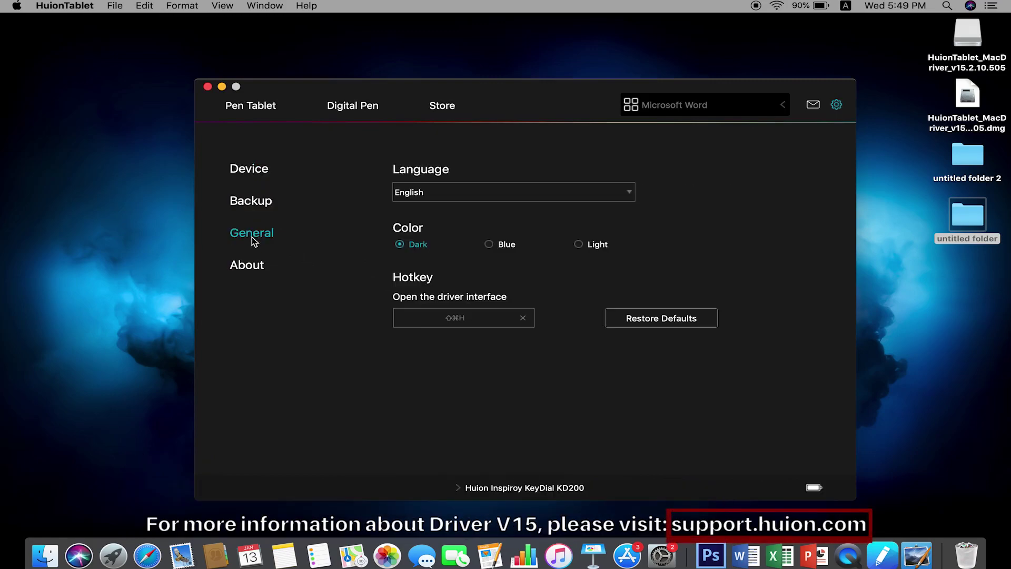
left_click(246, 267)
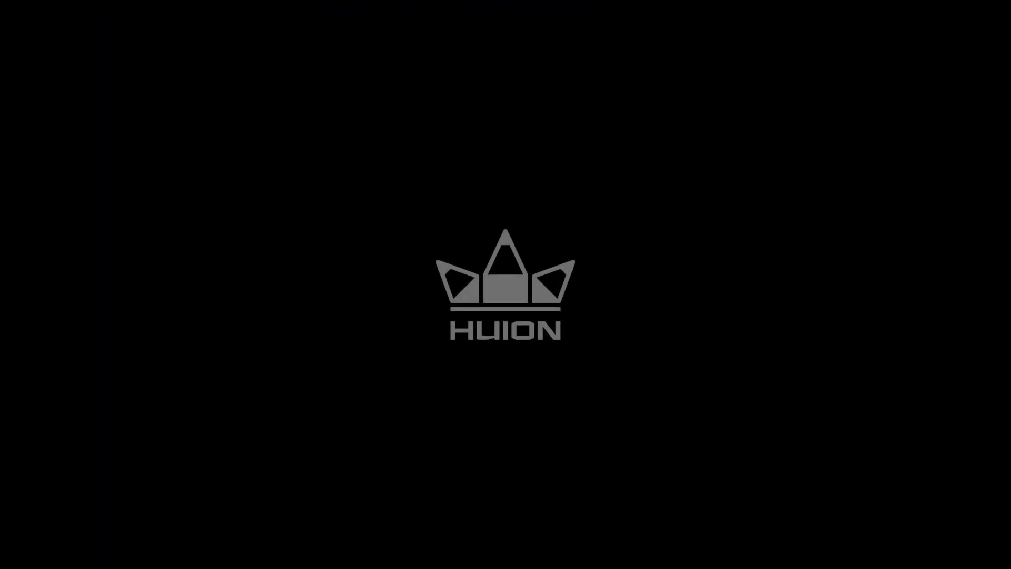